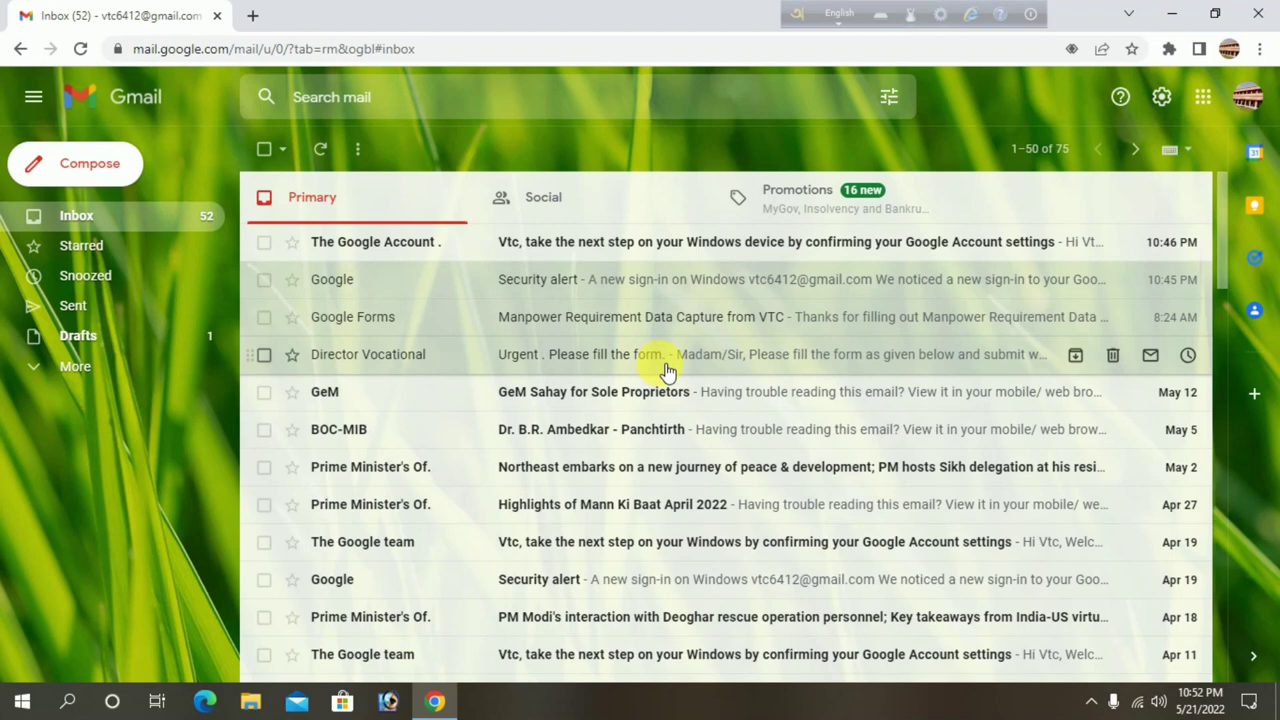
Open the "Urgent . Please fill the form." email and follow its Google Forms link
click(525, 364)
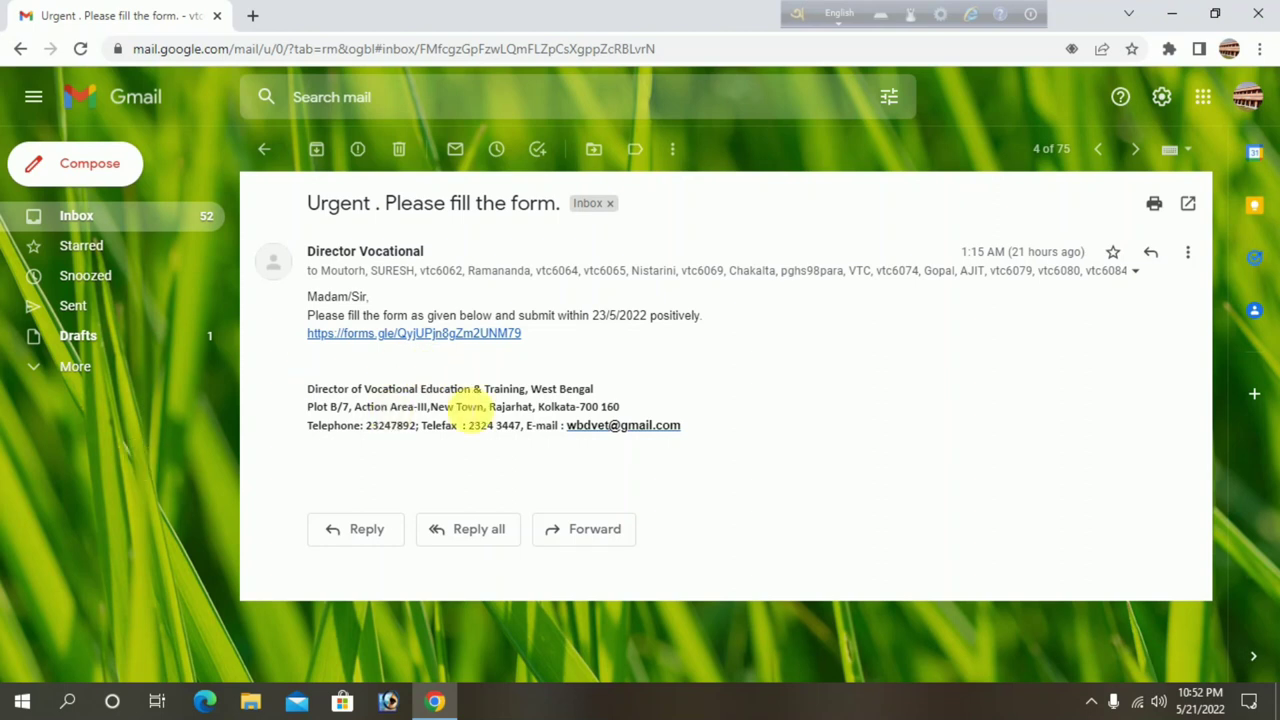
click(343, 335)
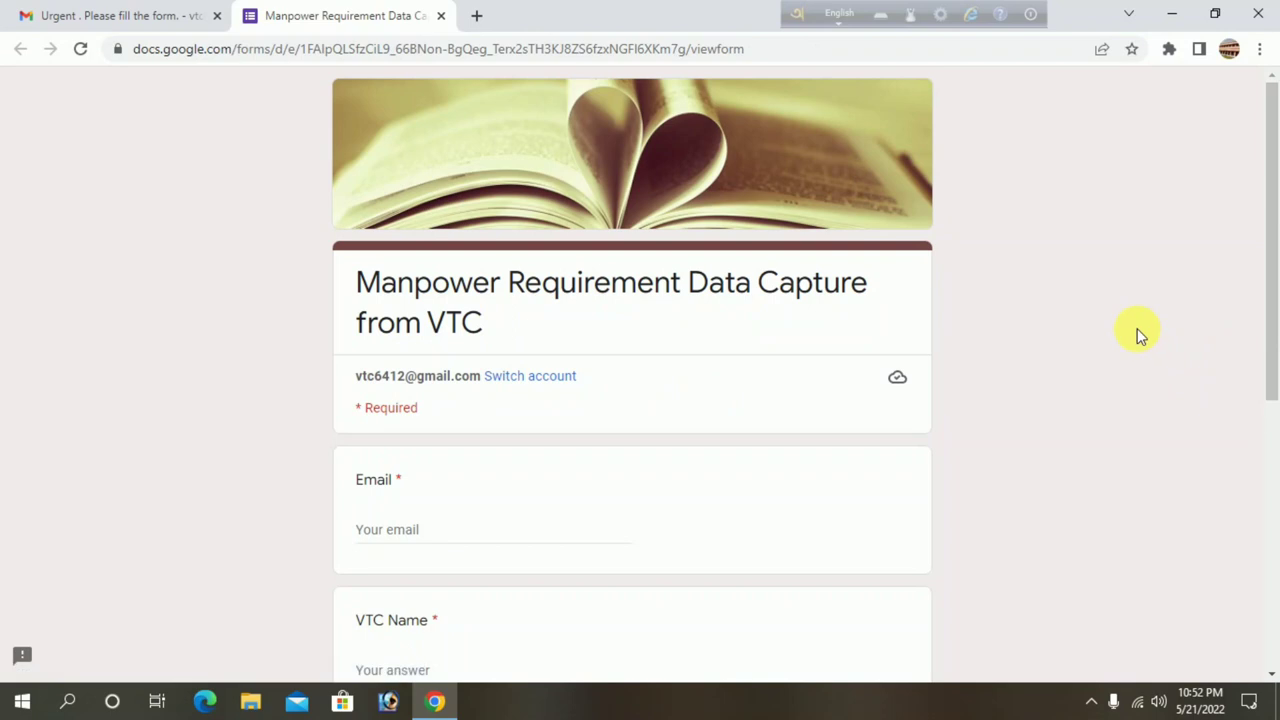
Look through the Email, VTC Name and VTC Code questions on the form's first page
scroll(1066, 277, down, 1)
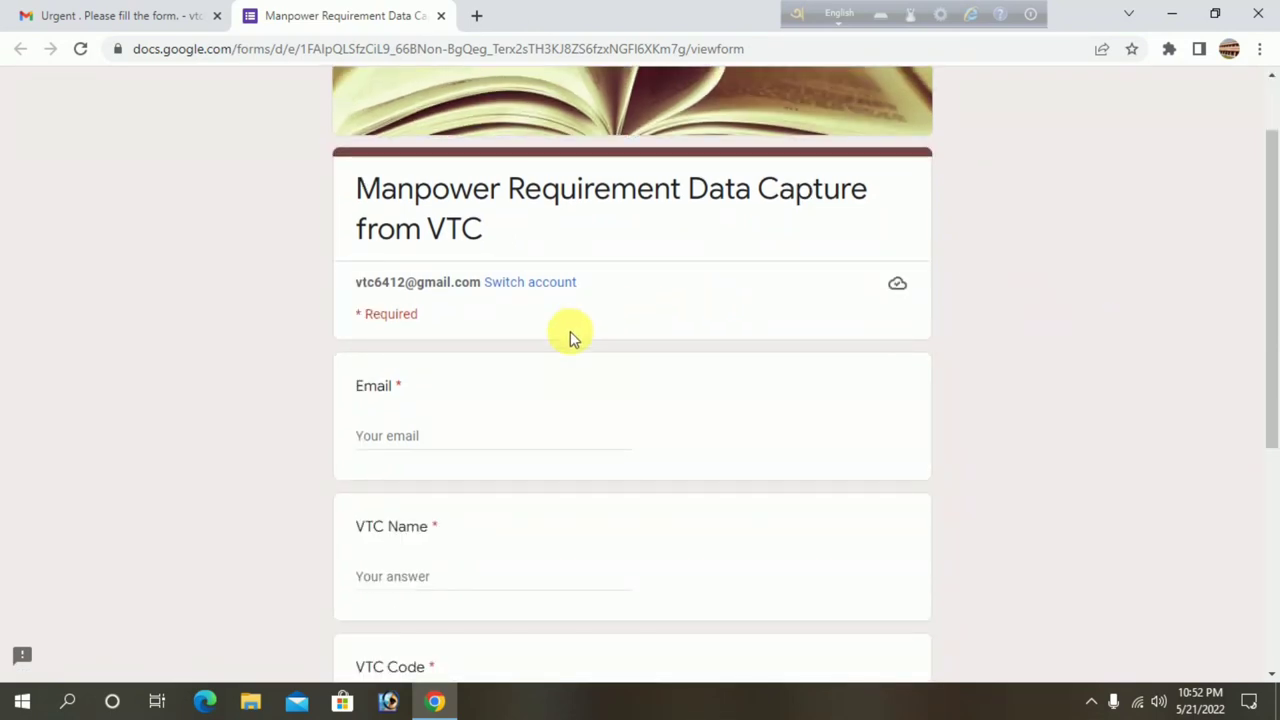
scroll(548, 345, down, 1)
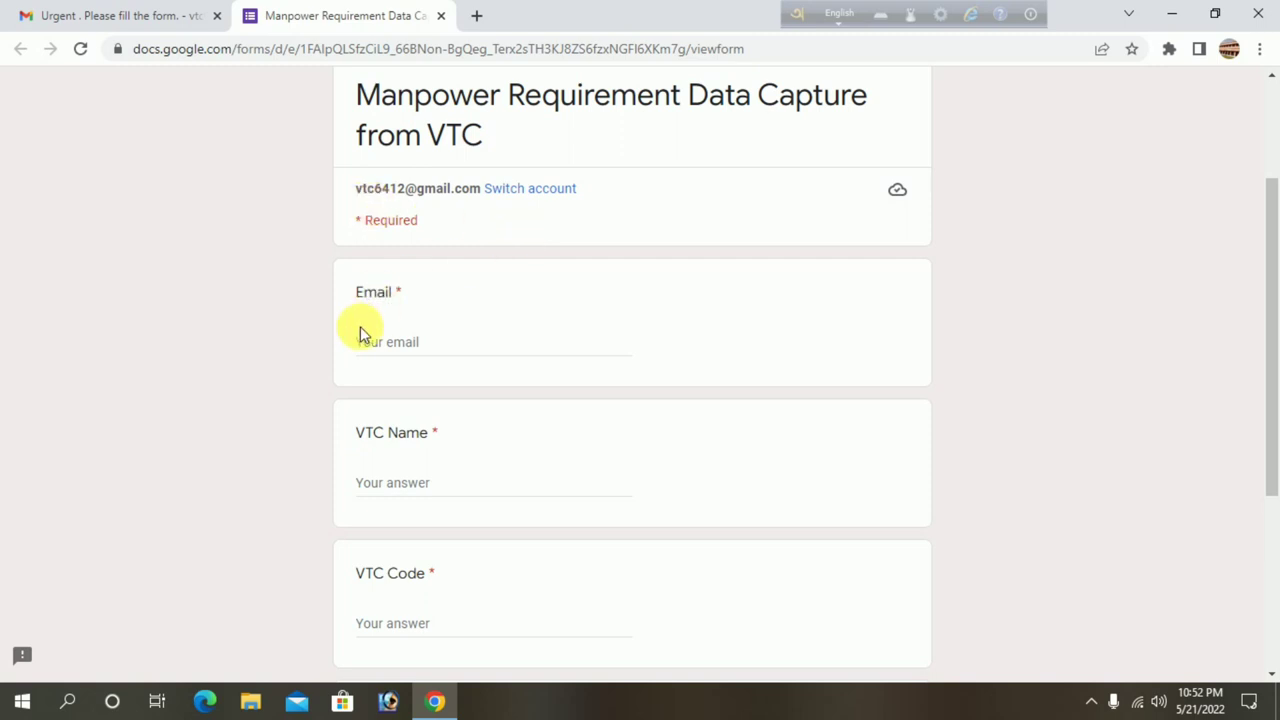
scroll(437, 349, down, 1)
click(425, 258)
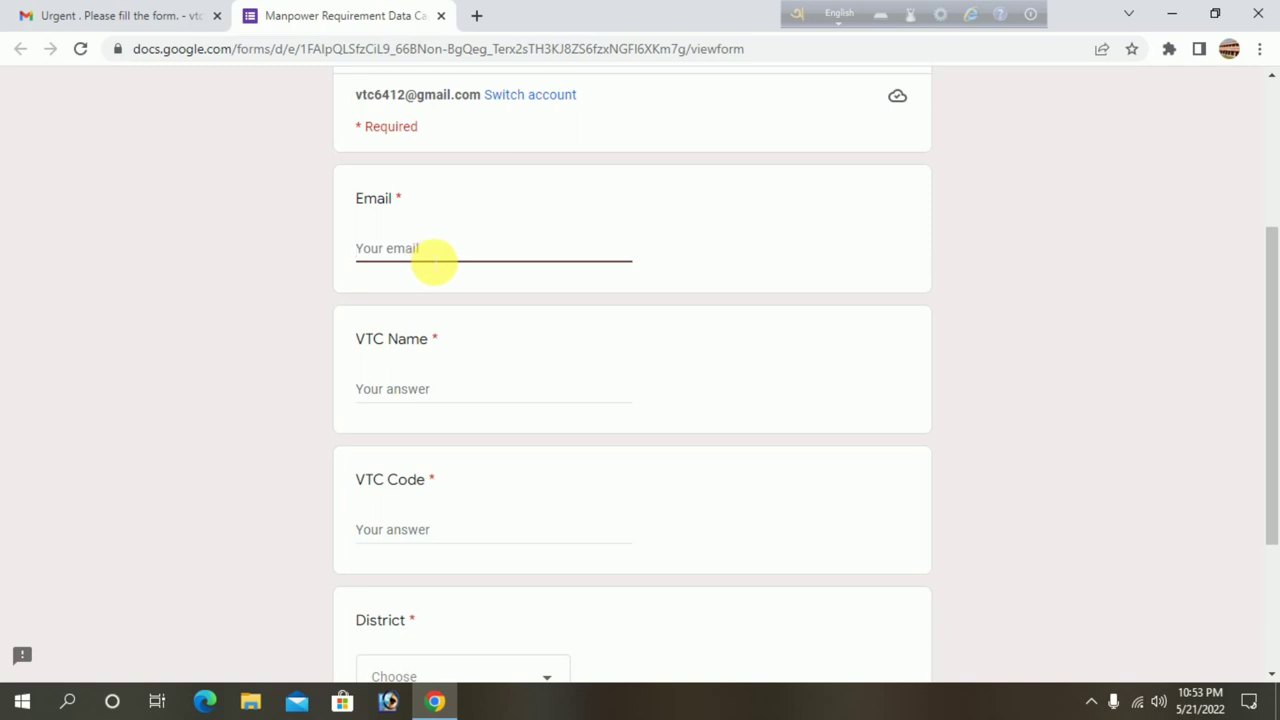
scroll(430, 260, down, 1)
click(434, 292)
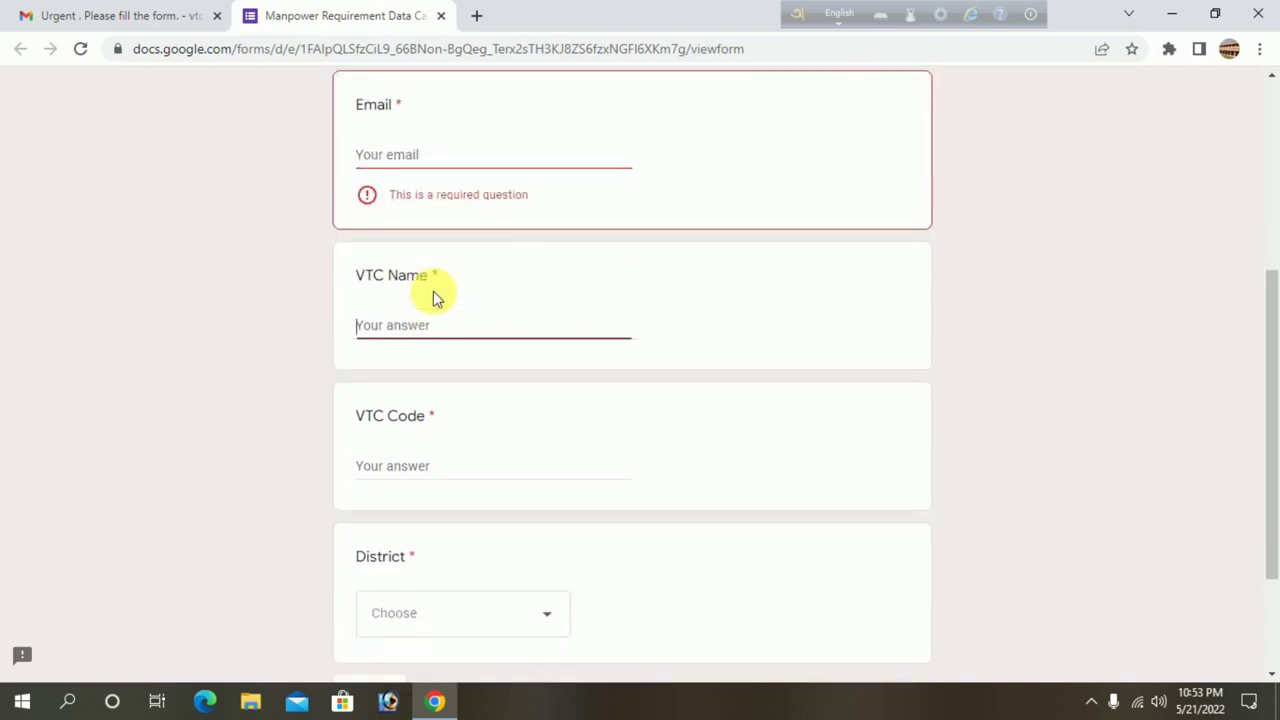
scroll(449, 303, down, 1)
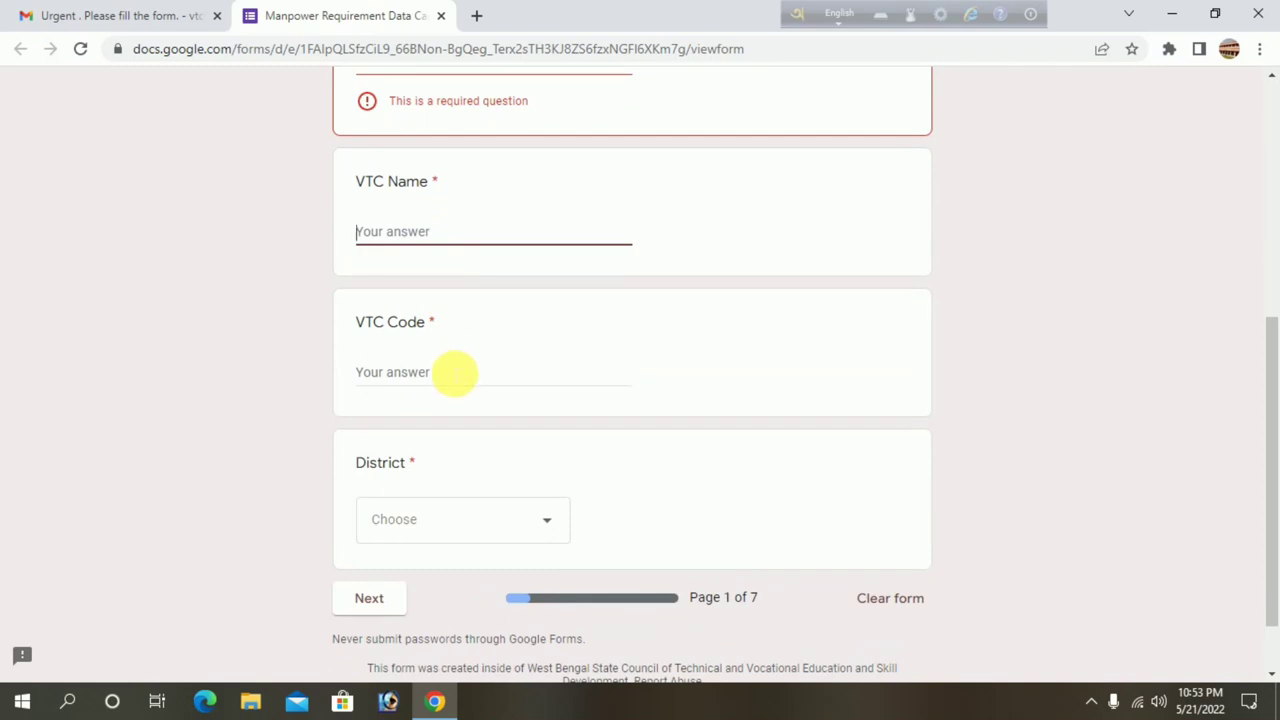
click(453, 370)
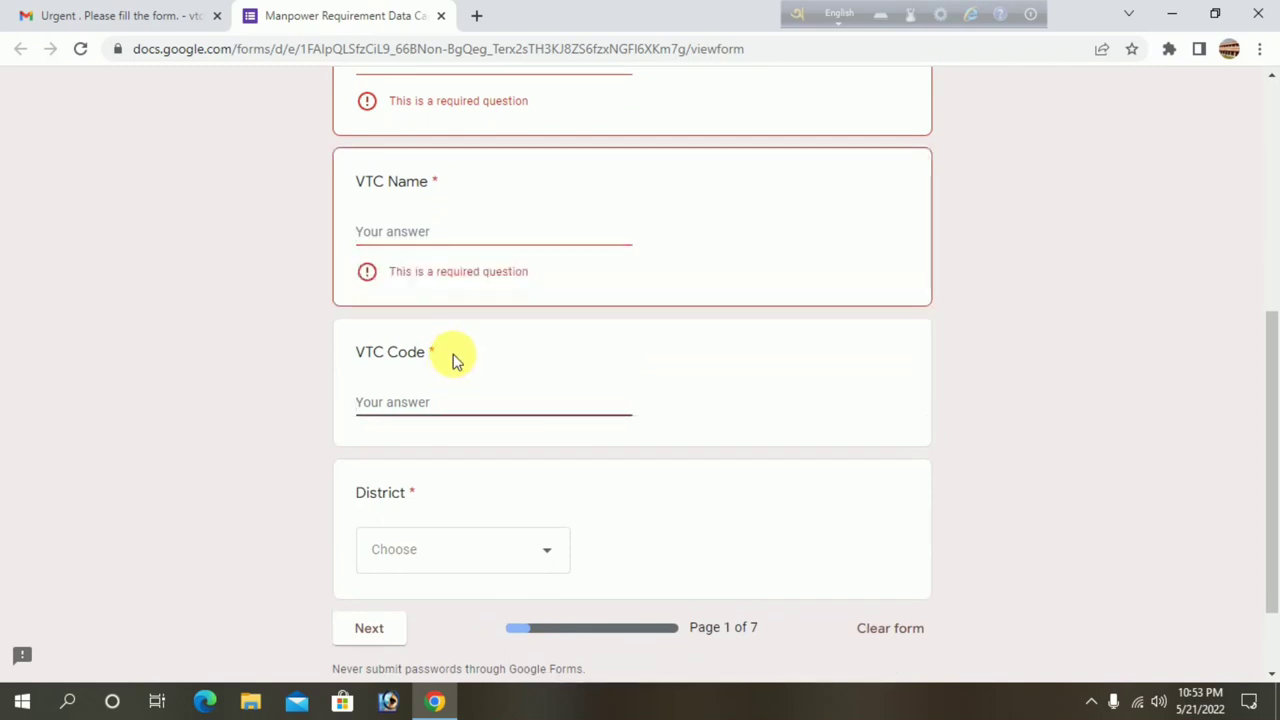
Choose NADIA as the District and try to continue to the form's next page
scroll(457, 434, down, 1)
click(467, 462)
scroll(466, 449, down, 3)
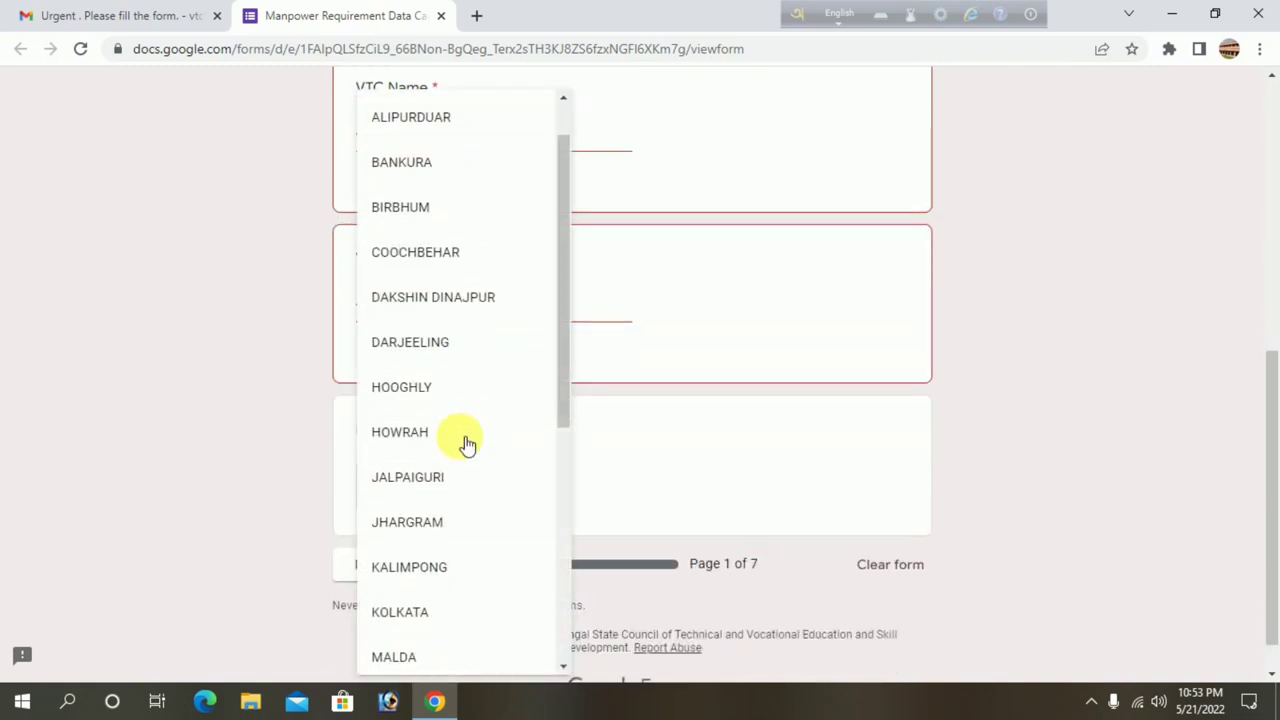
click(410, 527)
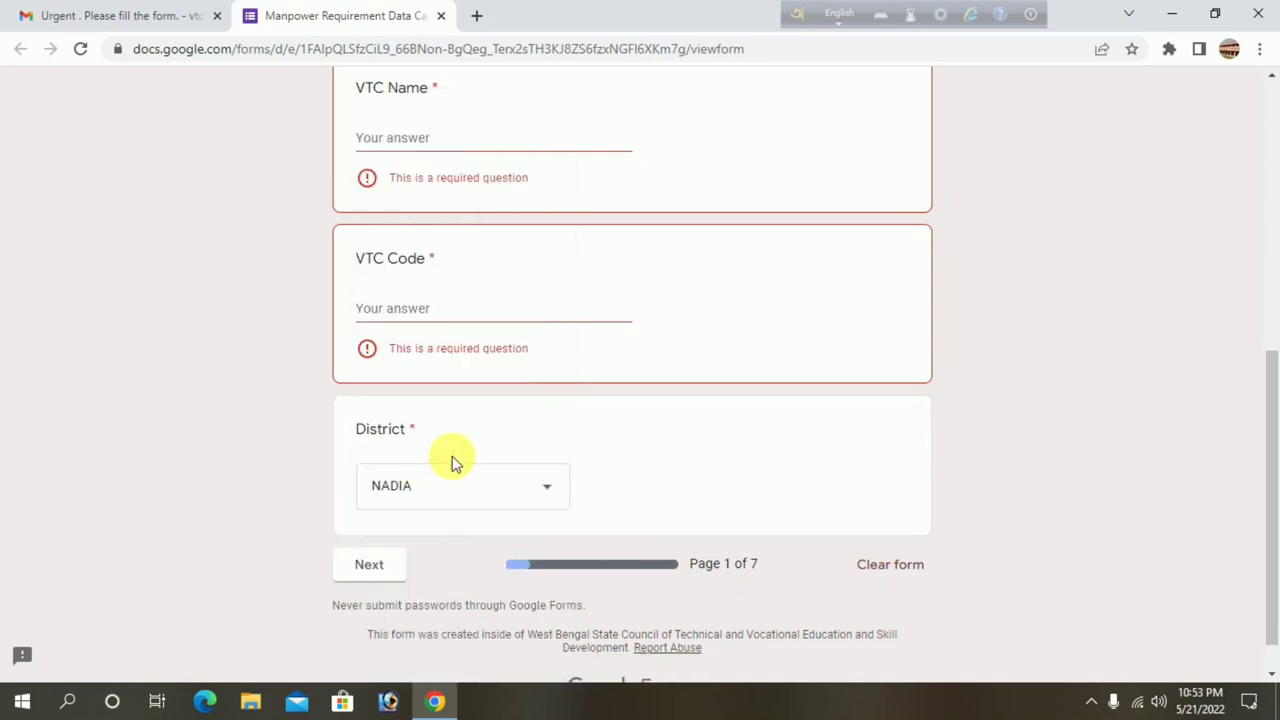
scroll(451, 457, down, 1)
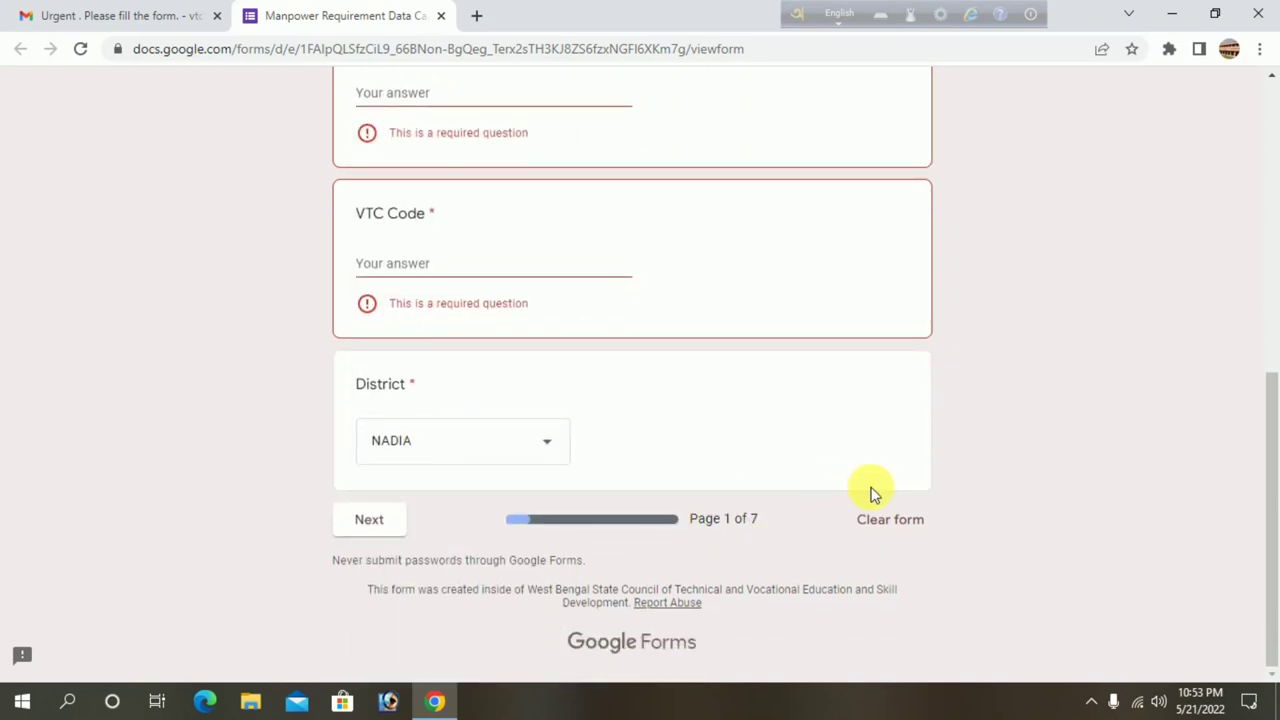
click(395, 528)
Enter the respondent's email address in the required Email question
scroll(460, 502, down, 3)
scroll(497, 495, up, 4)
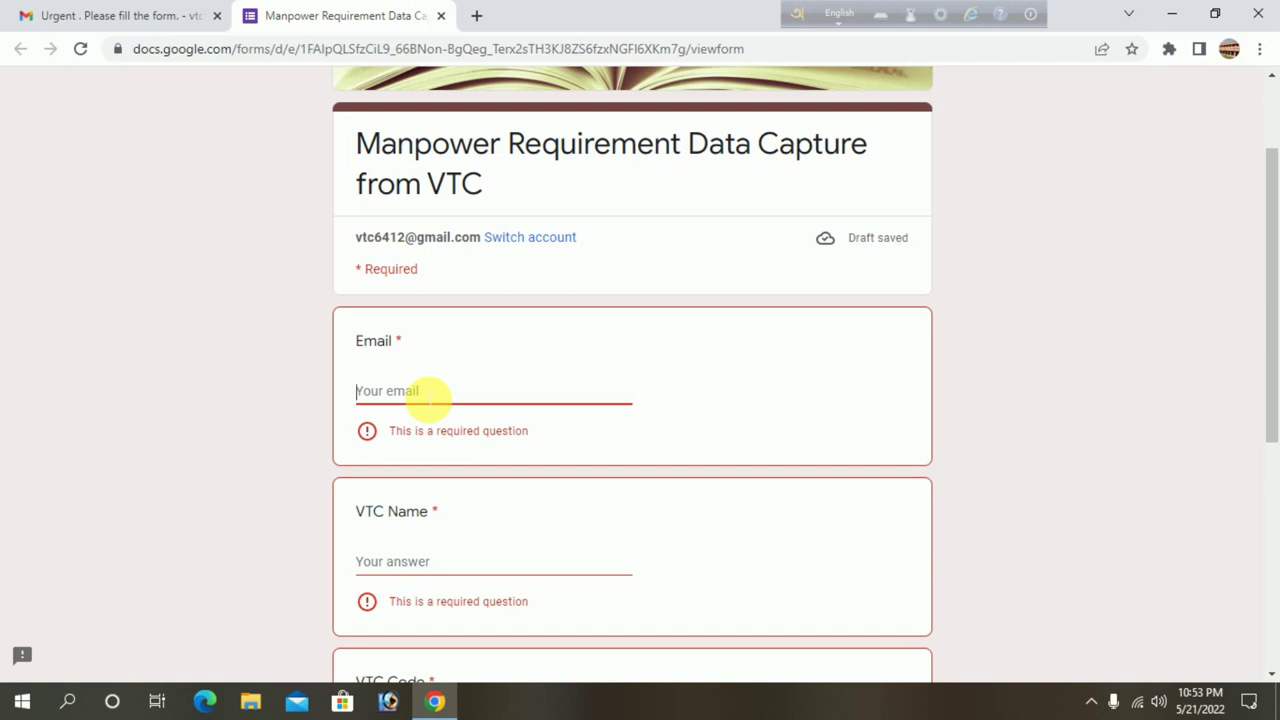
click(427, 395)
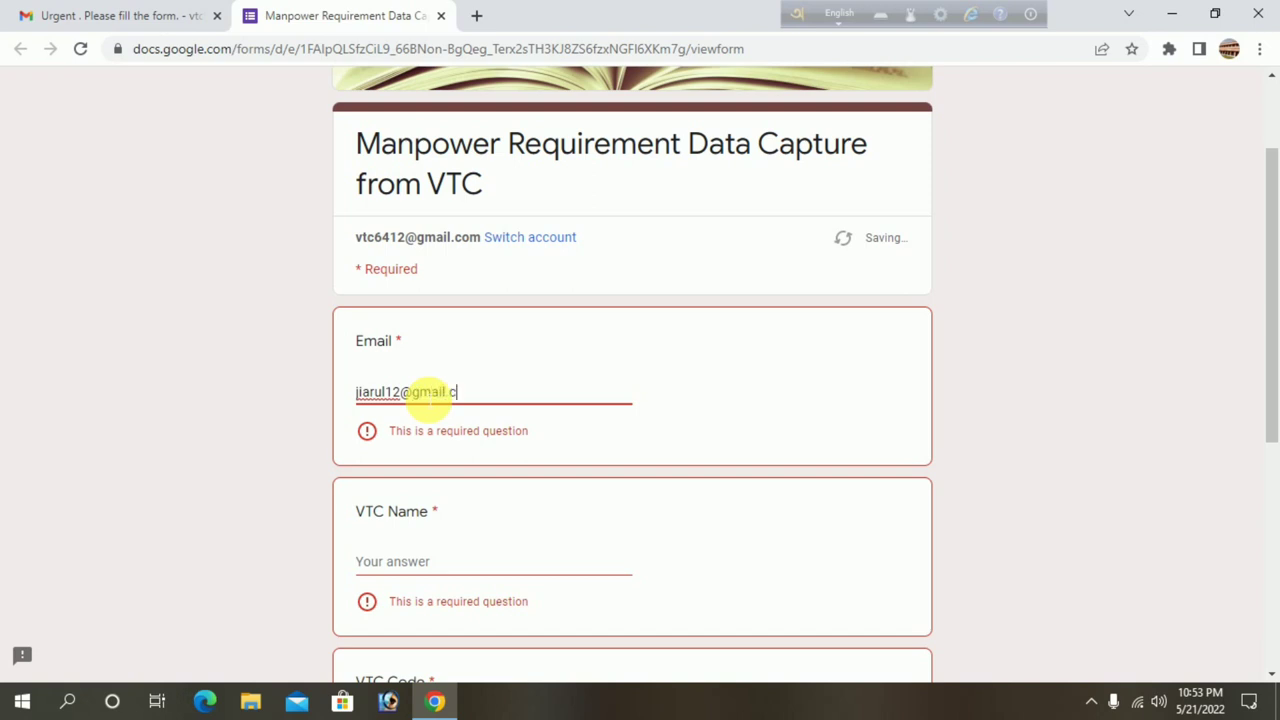
text(om)
Answer VTC Name with abcd and VTC Code with 1234, and continue to the form's next page
scroll(450, 410, down, 2)
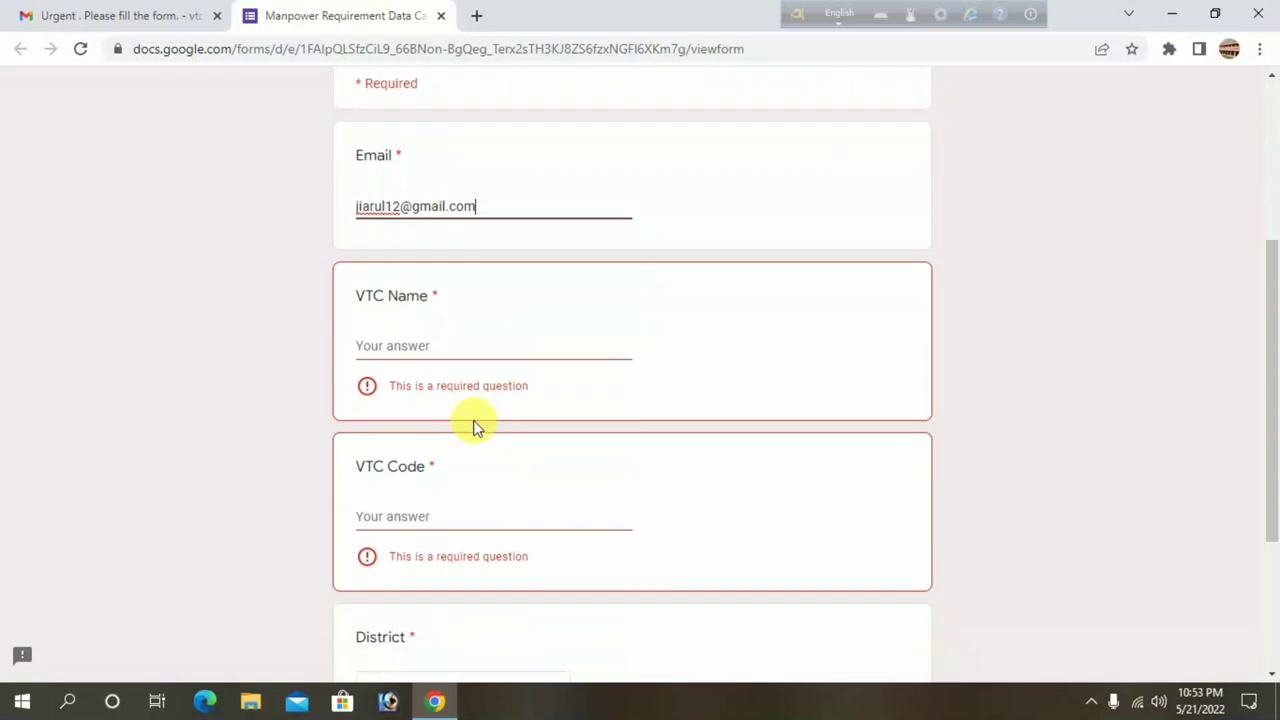
click(450, 346)
text(abcd)
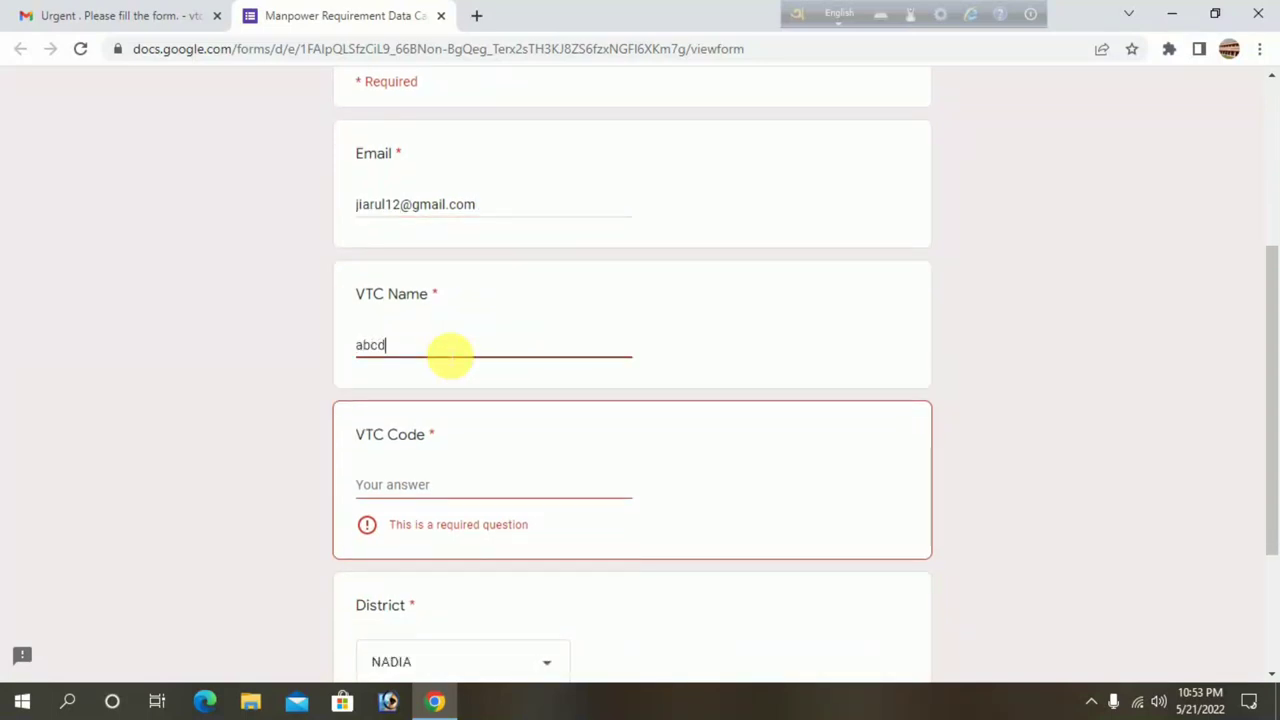
click(443, 484)
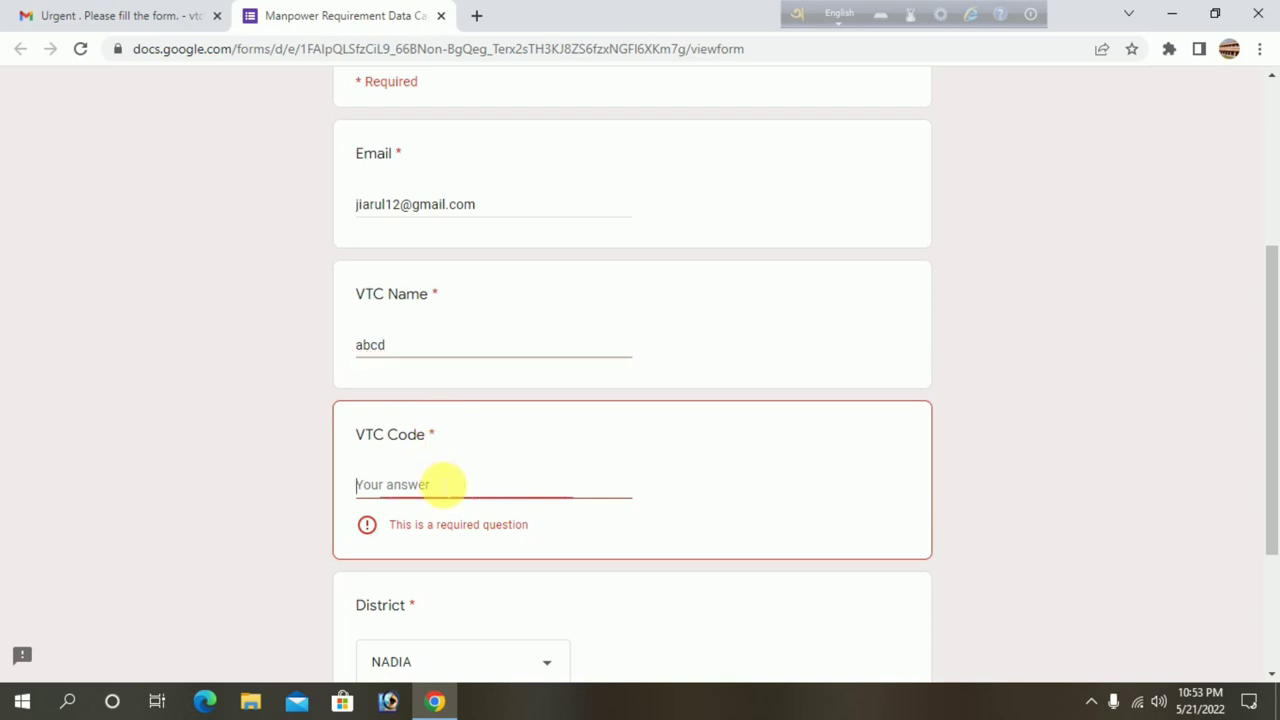
text(1234)
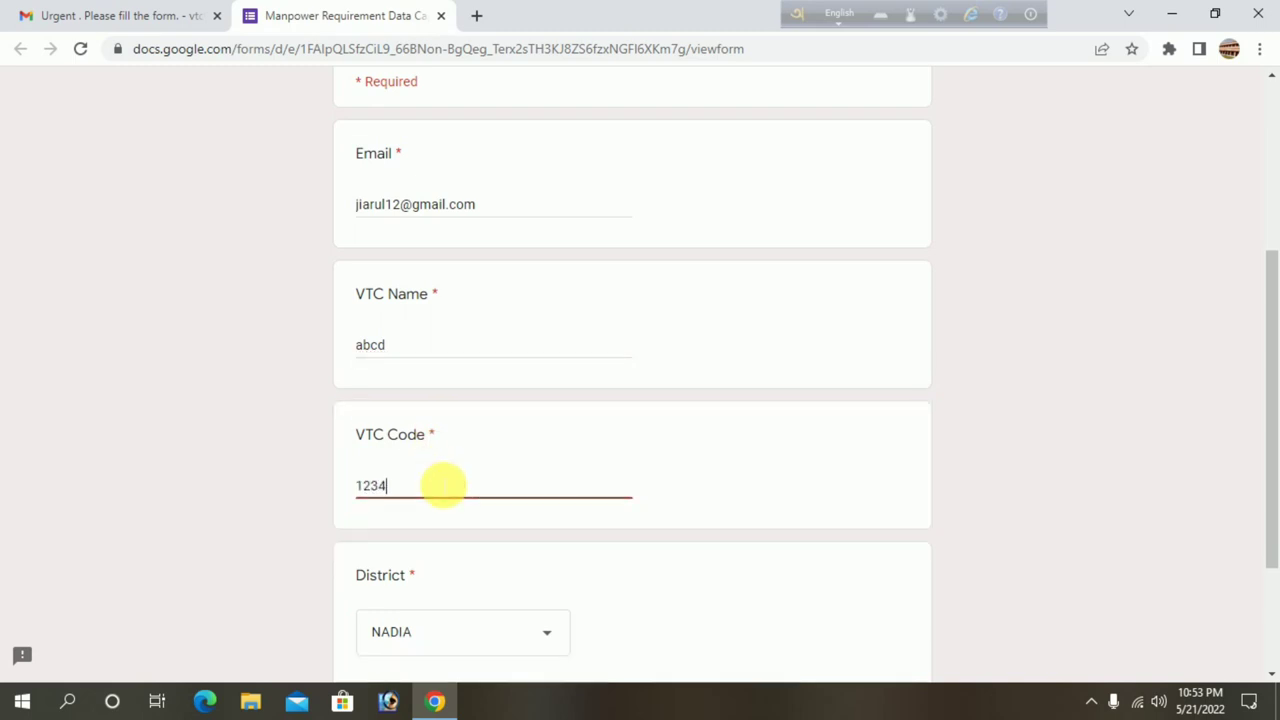
scroll(443, 484, down, 3)
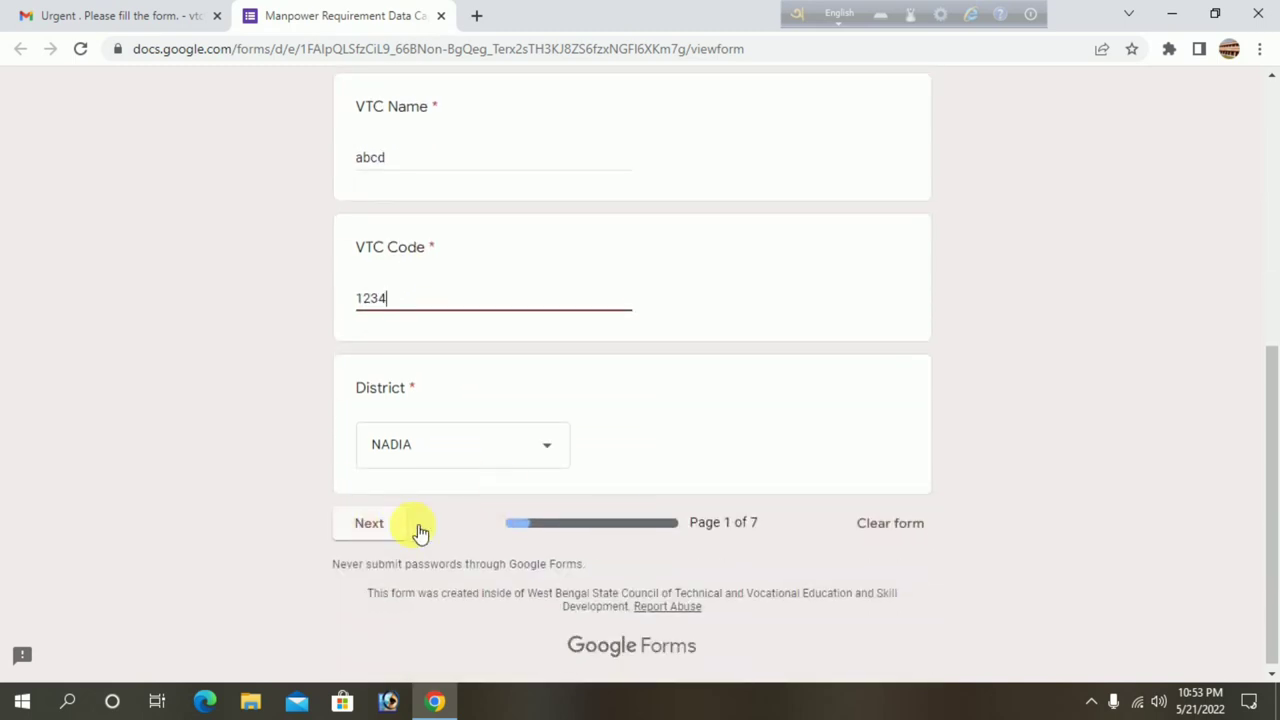
click(374, 523)
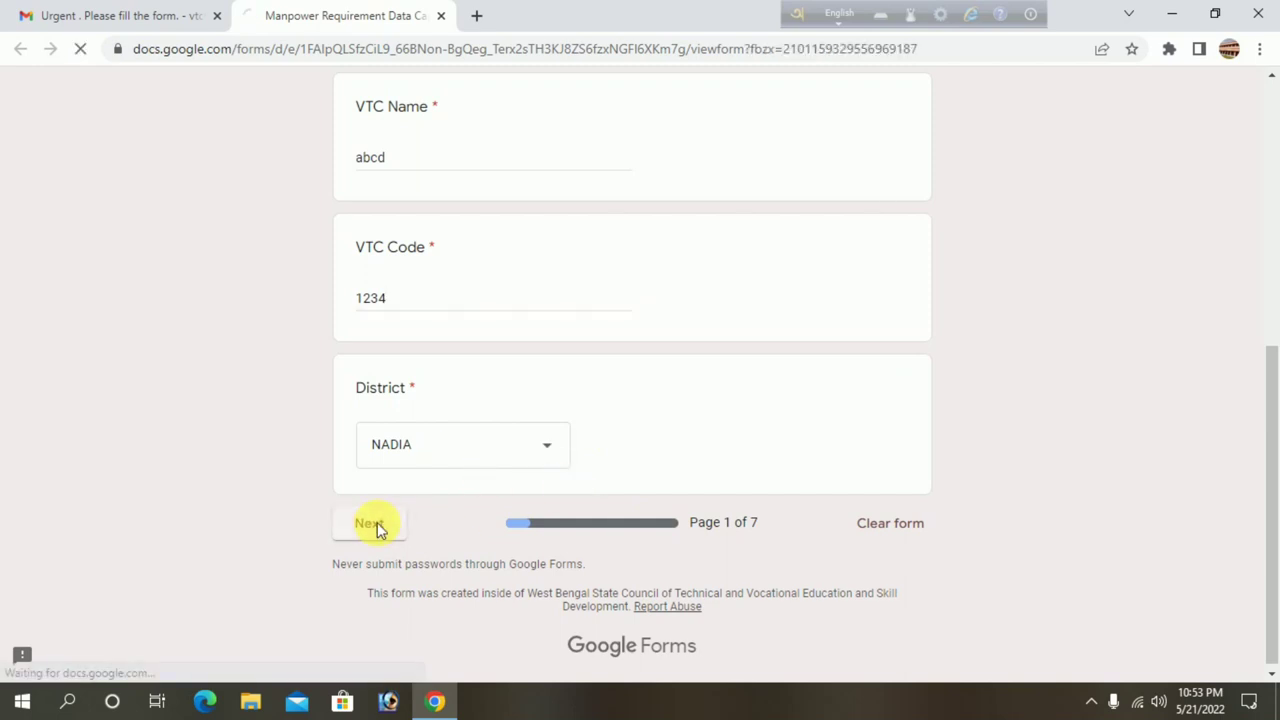
Choose Amin Survey (AMSVA) as VTC Trade 1 in the VIII + Trade 1 section
scroll(480, 508, down, 2)
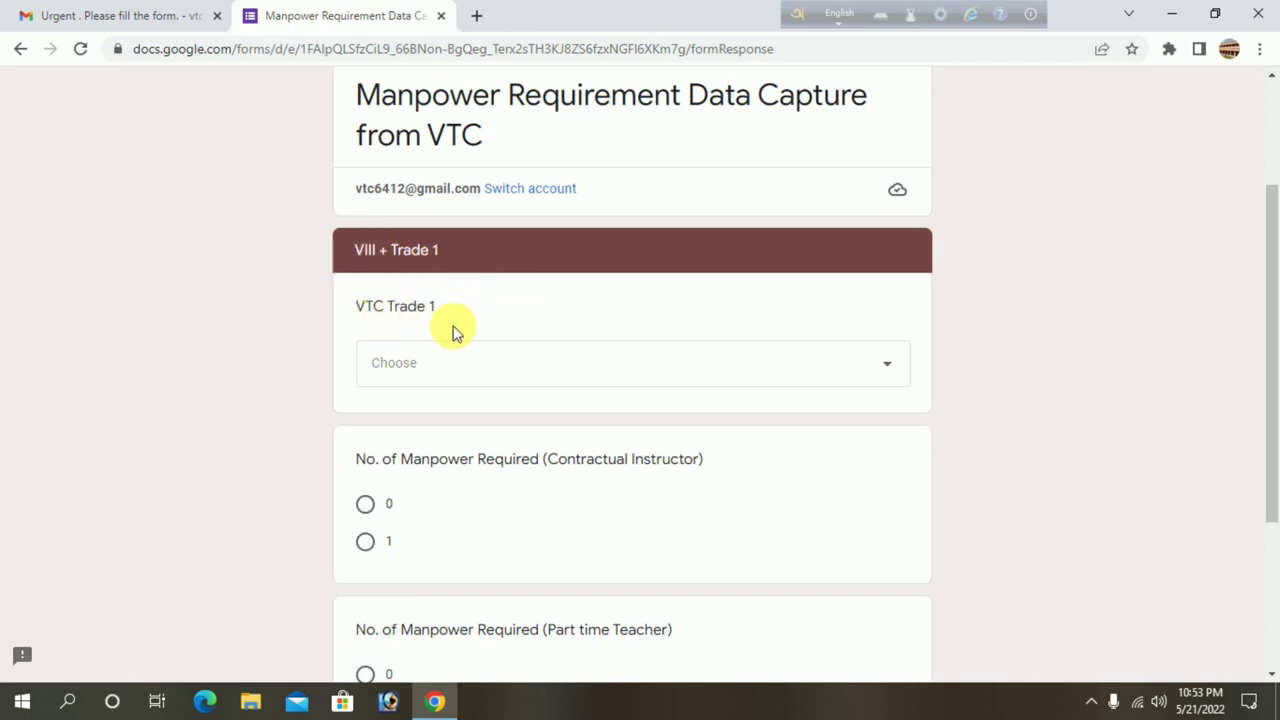
click(478, 366)
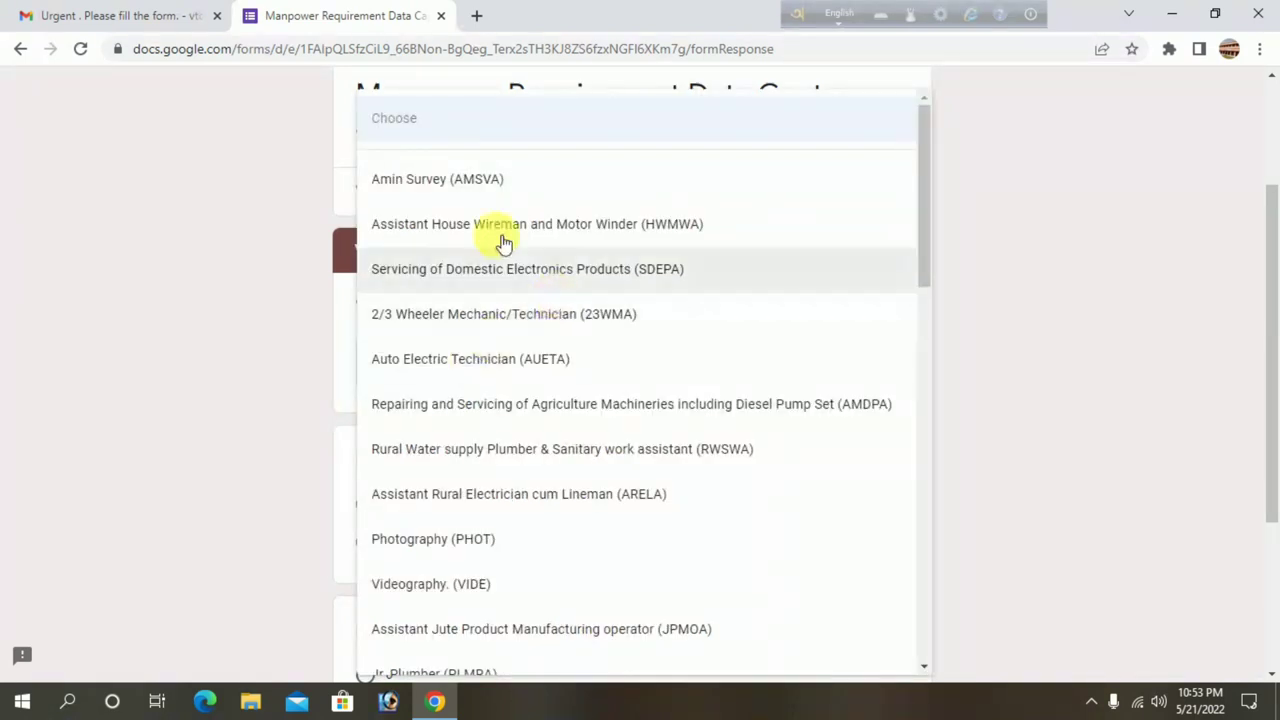
scroll(515, 245, down, 2)
scroll(520, 245, down, 6)
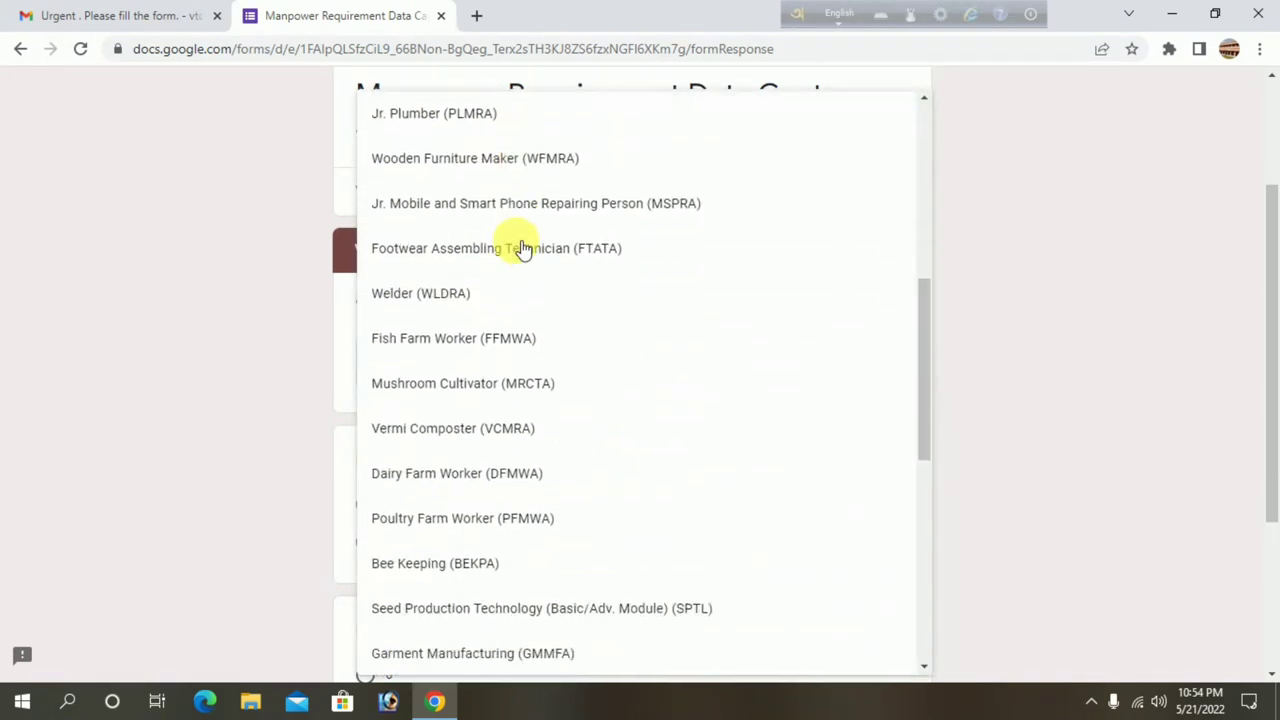
scroll(520, 245, down, 4)
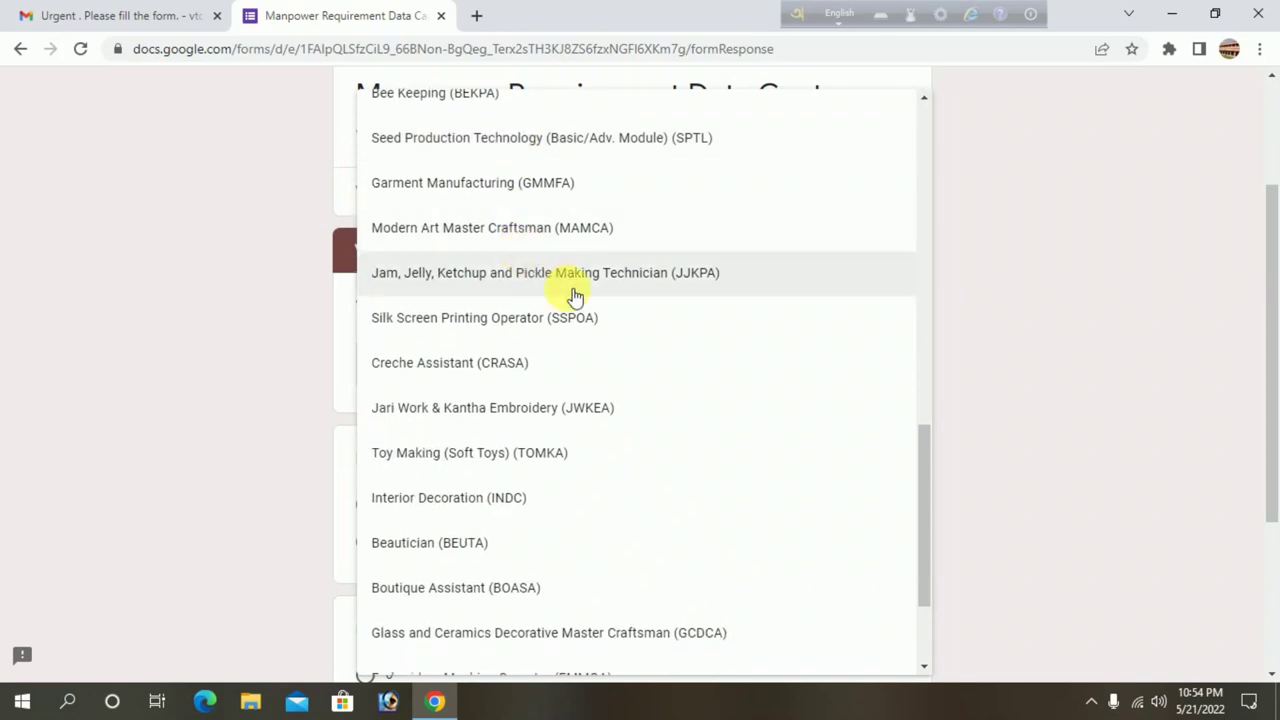
scroll(575, 296, up, 3)
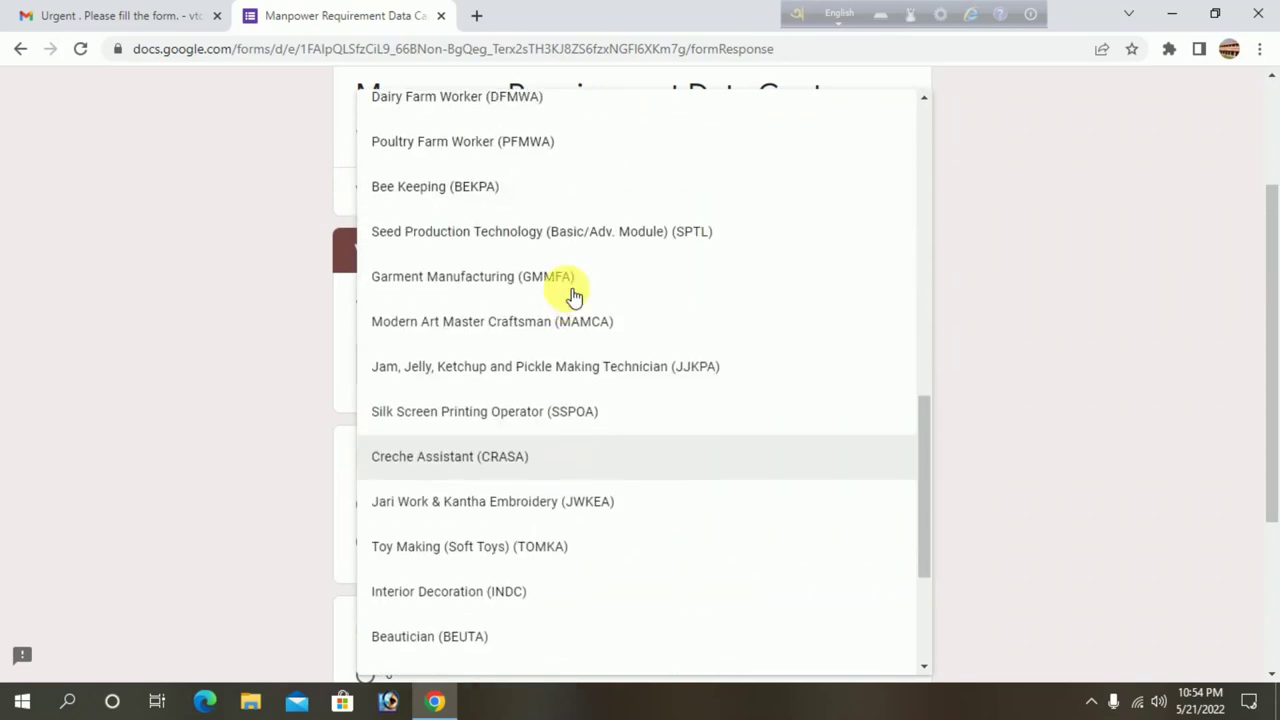
scroll(575, 296, up, 4)
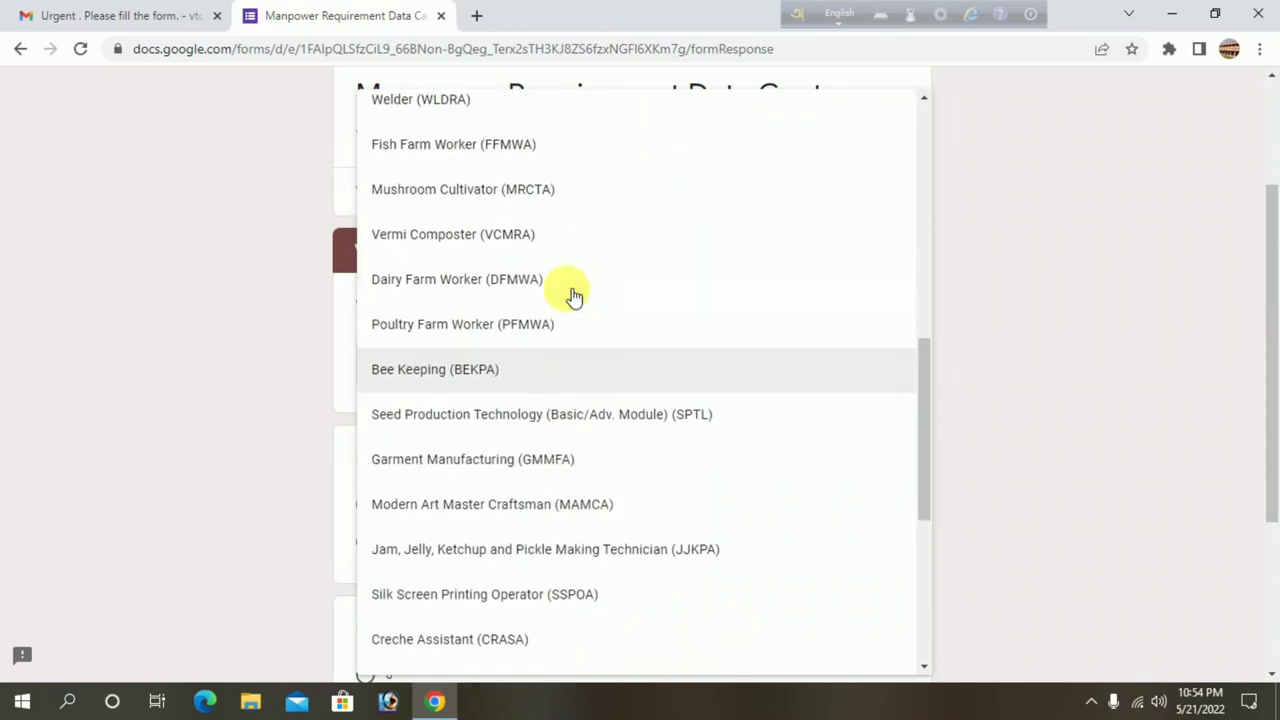
scroll(573, 296, up, 5)
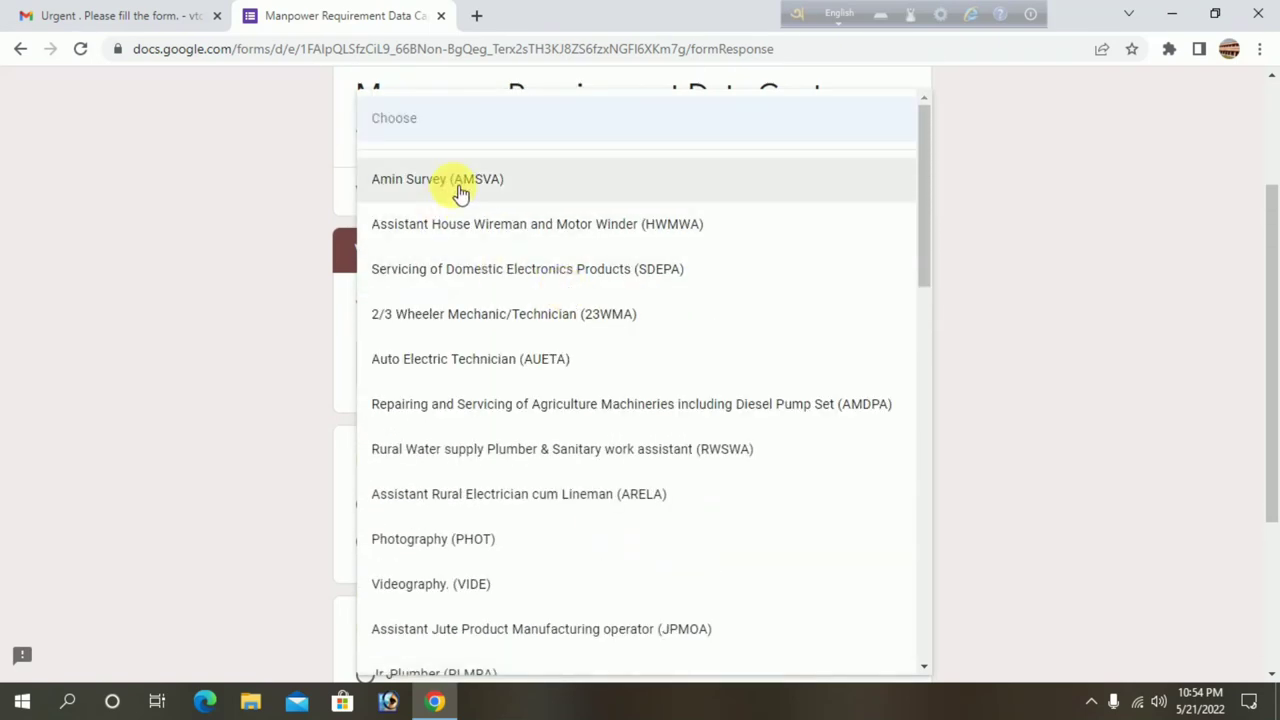
click(460, 193)
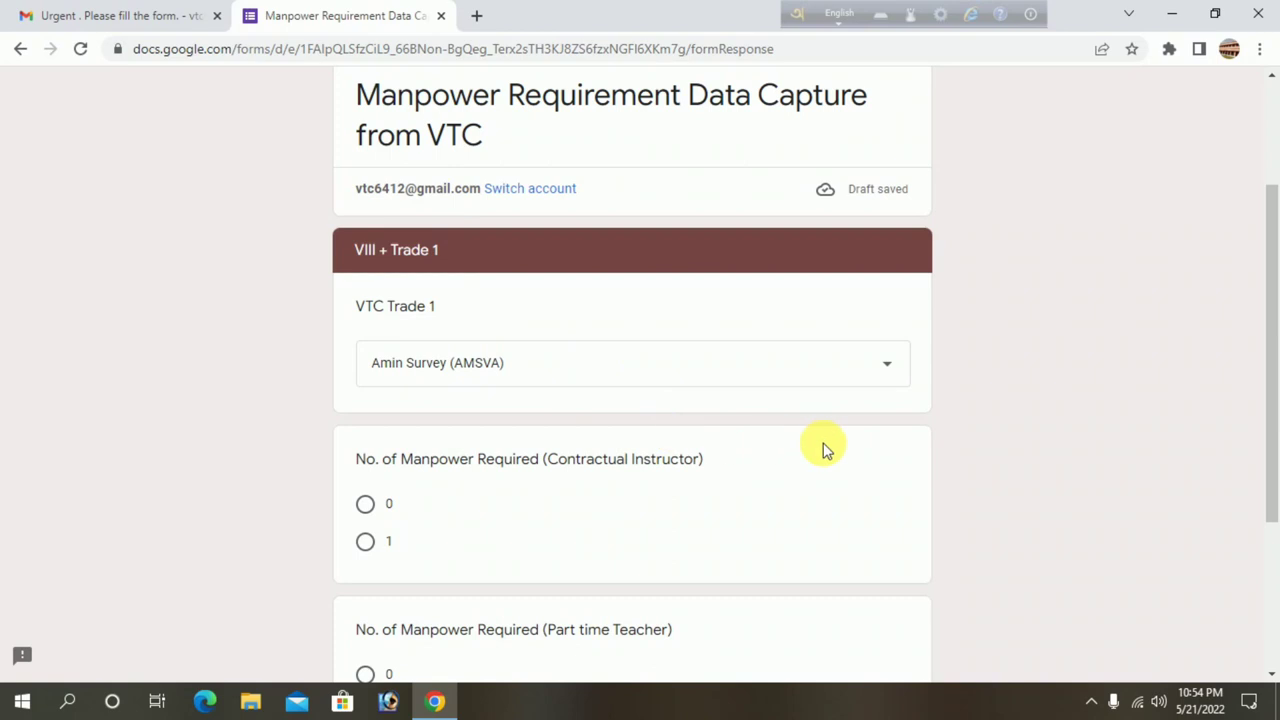
Set the number of contractual instructors required for Trade 1 to 0
scroll(810, 440, down, 1)
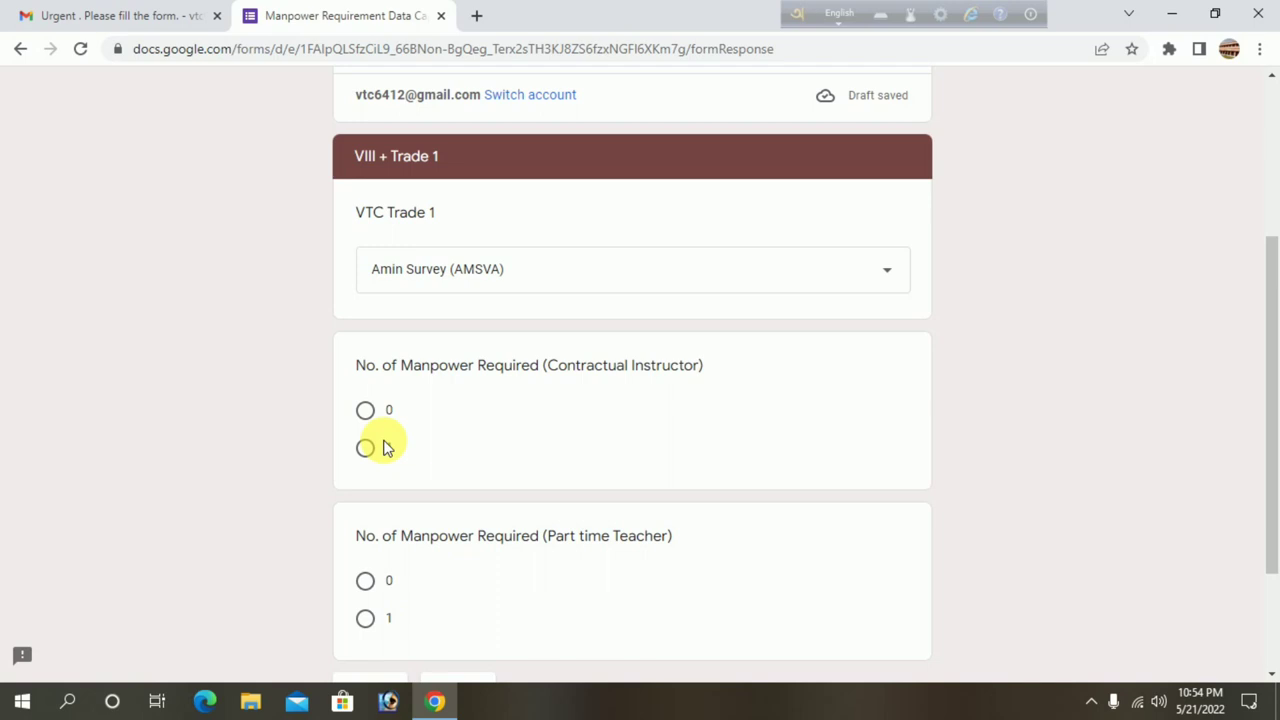
click(367, 412)
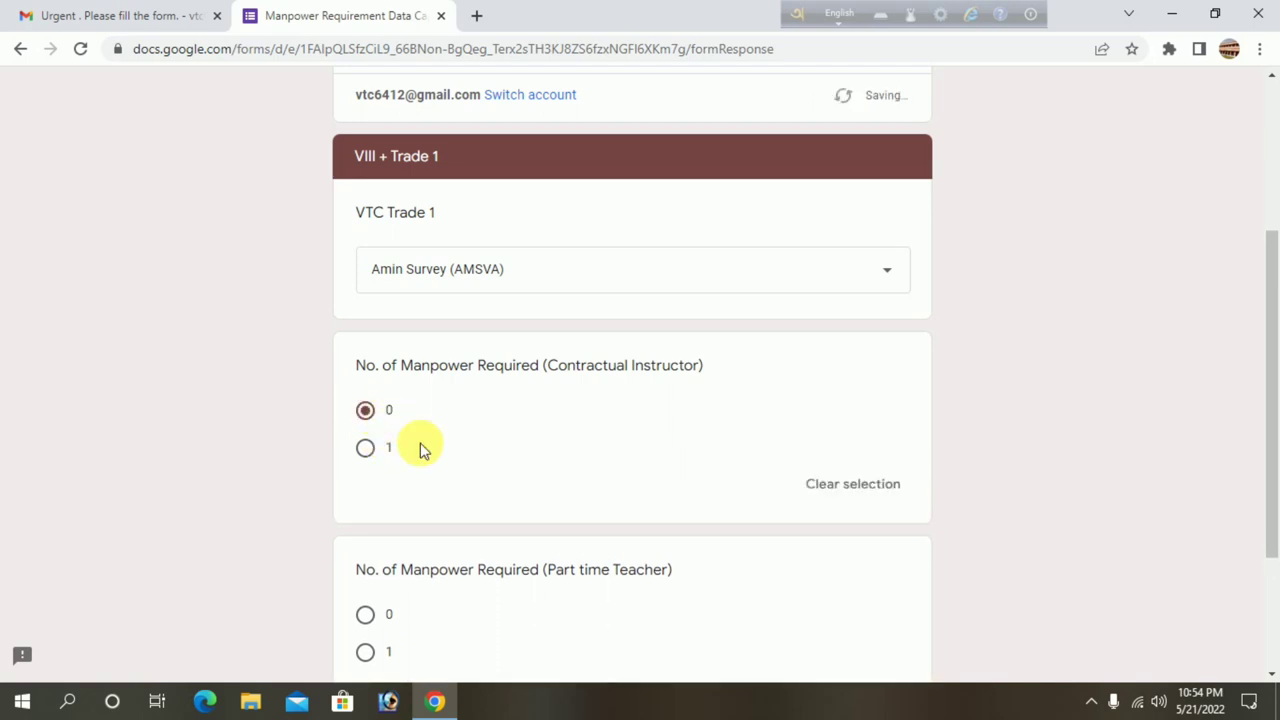
click(376, 457)
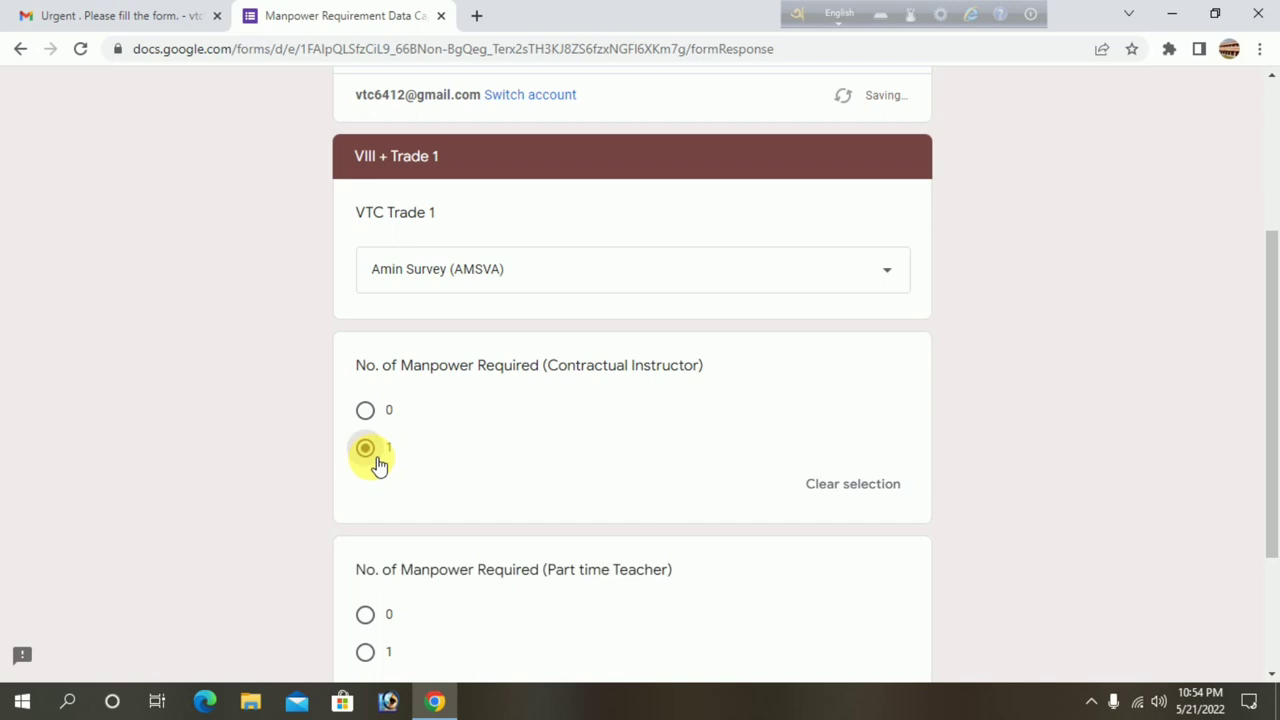
click(377, 419)
Set the number of part-time teachers required for Trade 1 to 0
scroll(377, 420, down, 1)
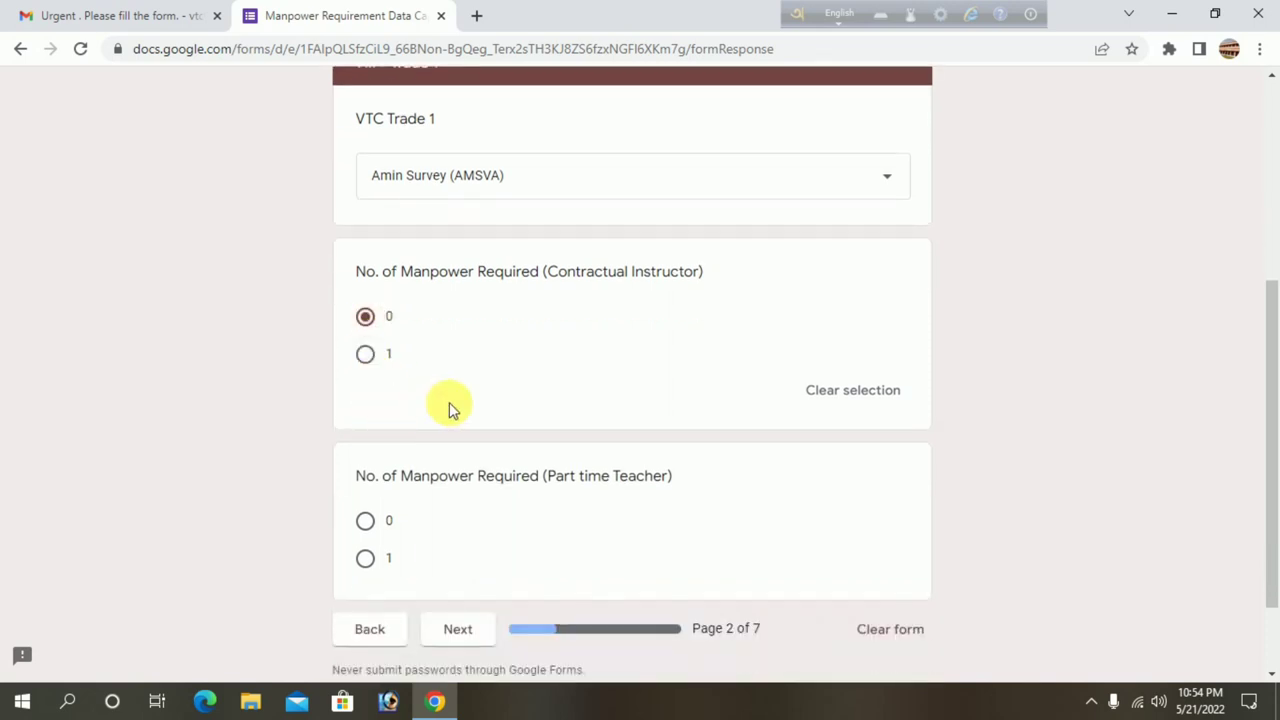
scroll(491, 403, down, 1)
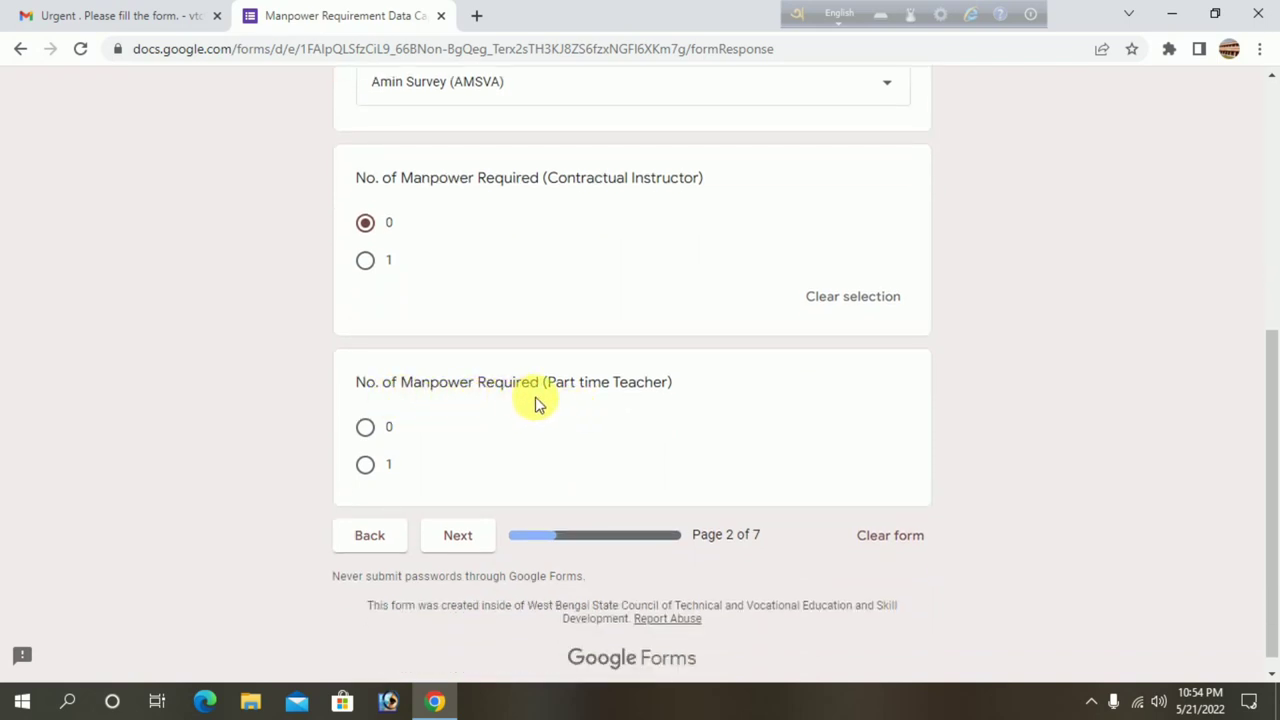
scroll(654, 400, up, 1)
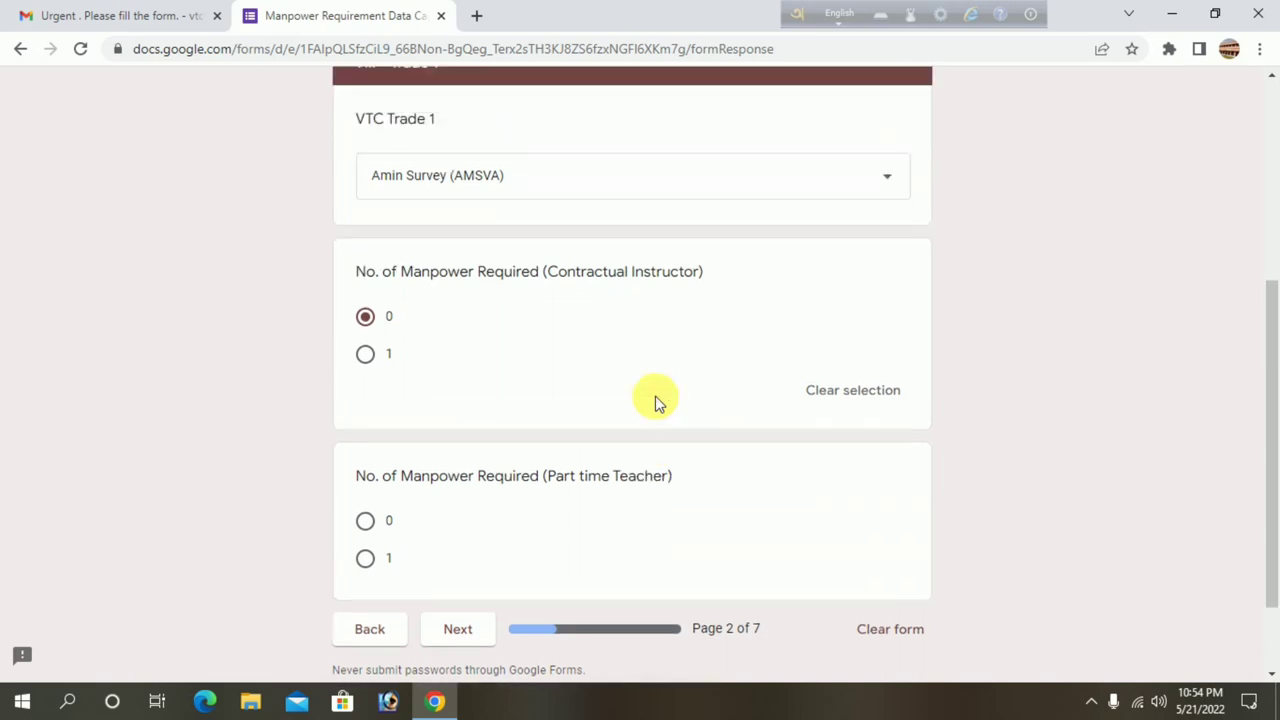
scroll(513, 405, down, 1)
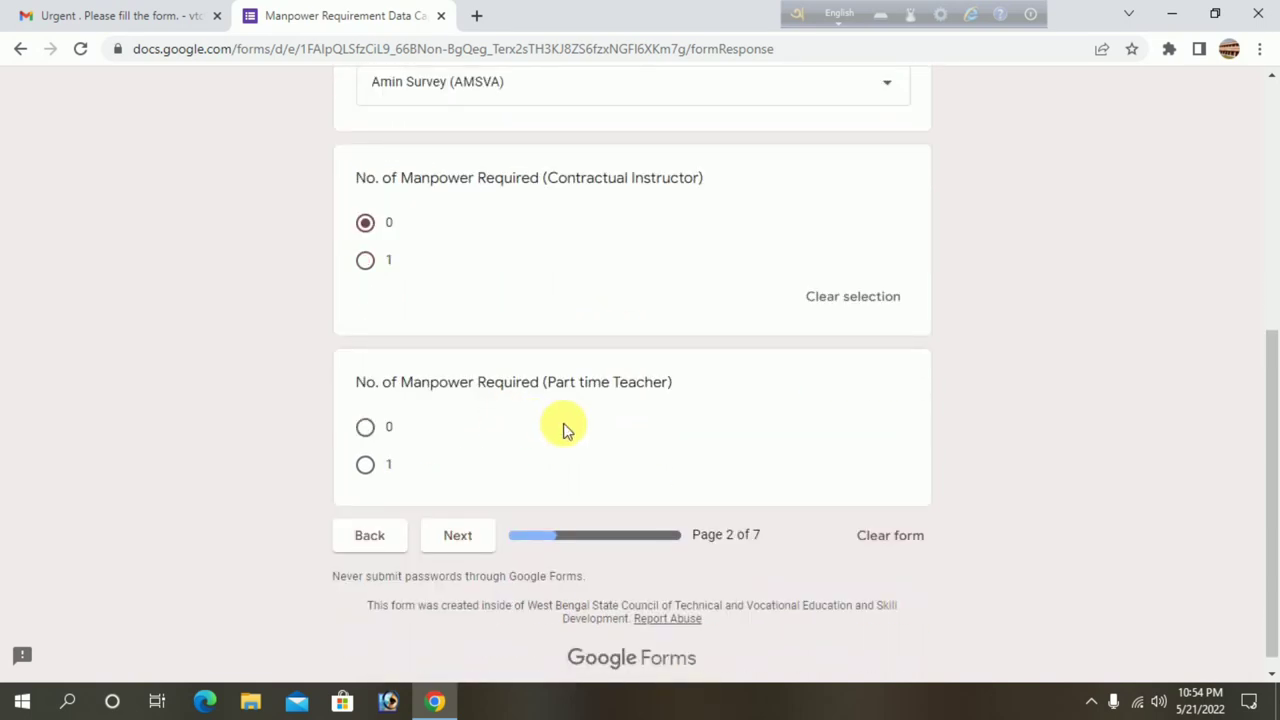
click(366, 429)
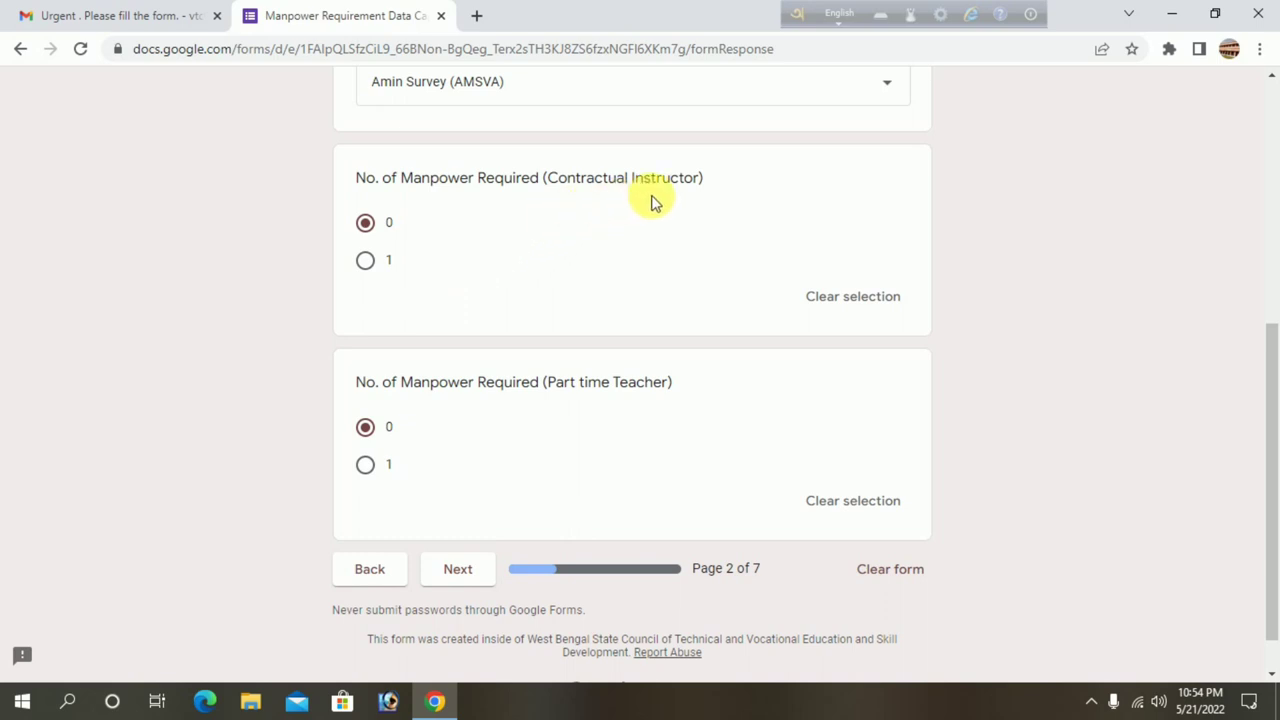
Set Trade 1's required contractual instructors to 1 and part-time teachers to 0, and continue to the form's next page
click(366, 262)
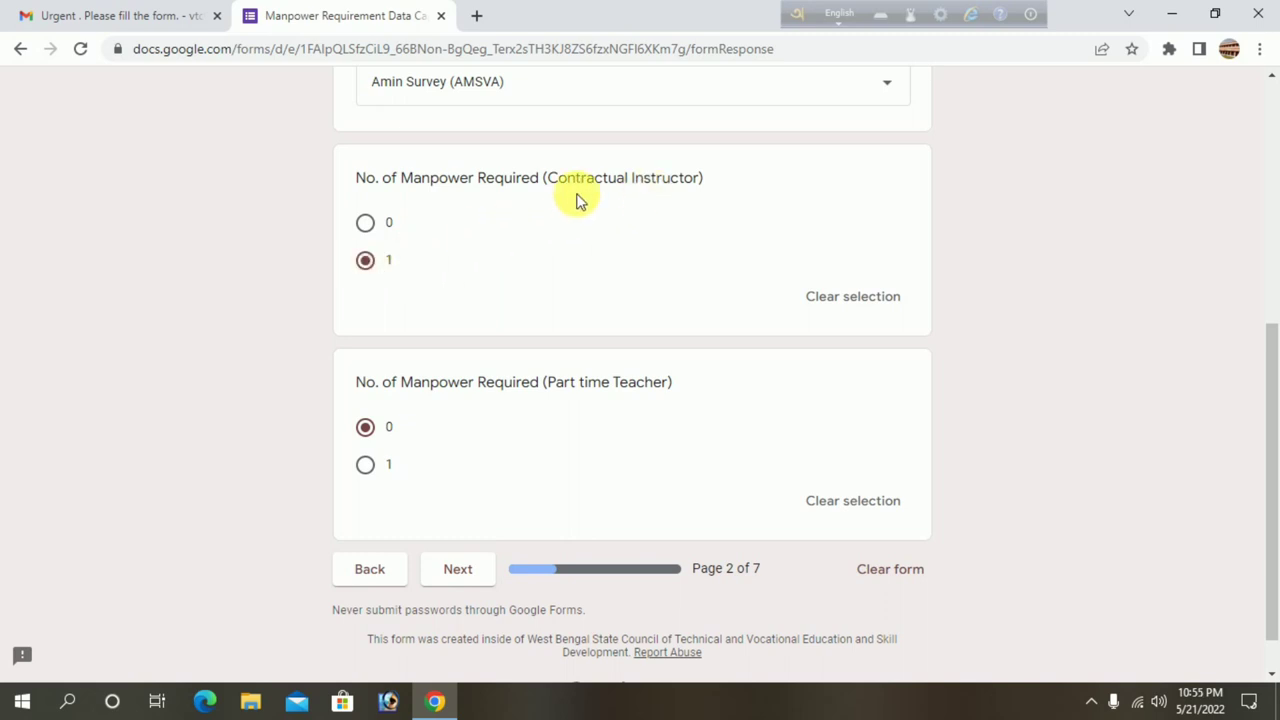
scroll(531, 245, down, 1)
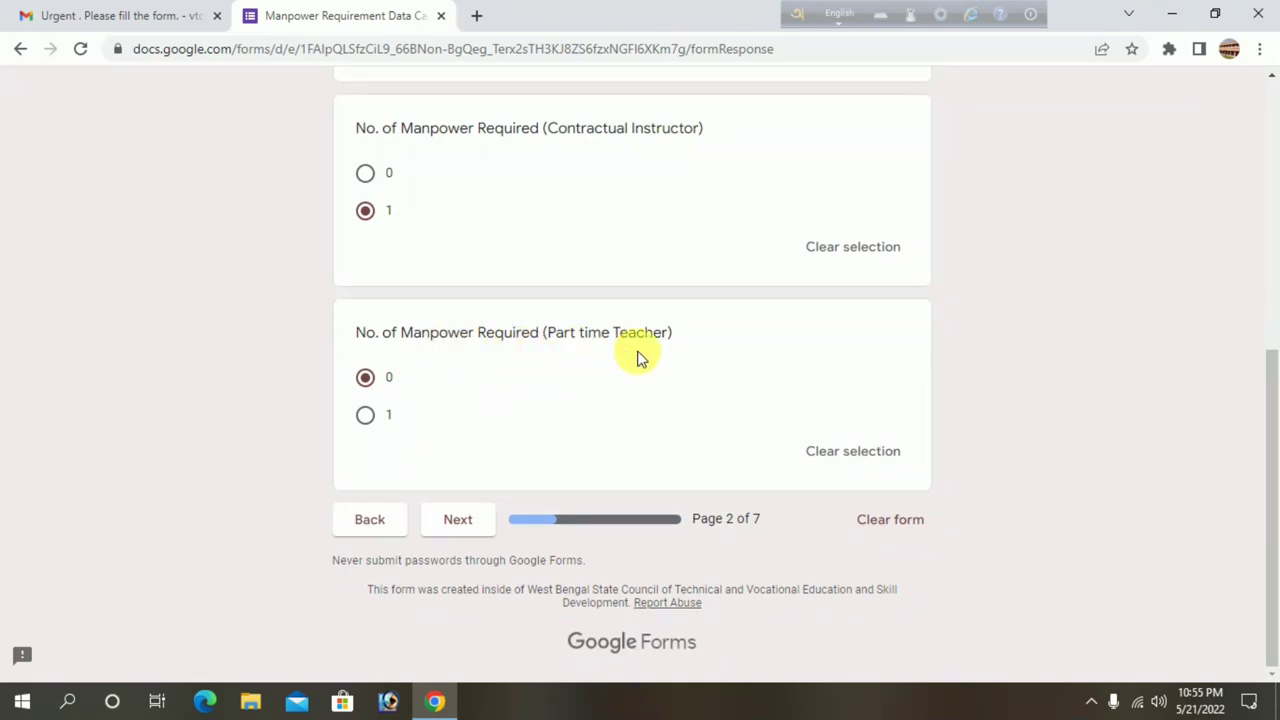
click(368, 380)
click(370, 410)
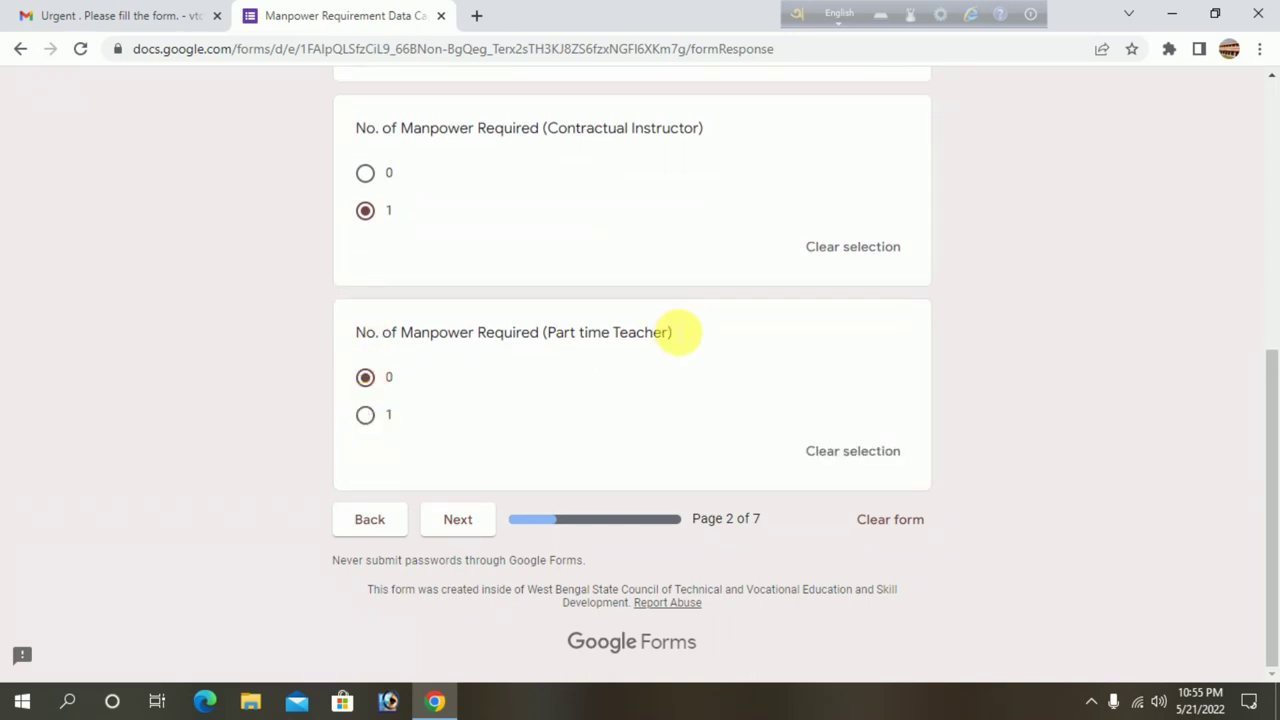
click(478, 533)
Choose 2/3 Wheeler Mechanic/Technician (23WMA) as VTC Trade 2 in the VIII + Trade 2 section
scroll(624, 420, down, 1)
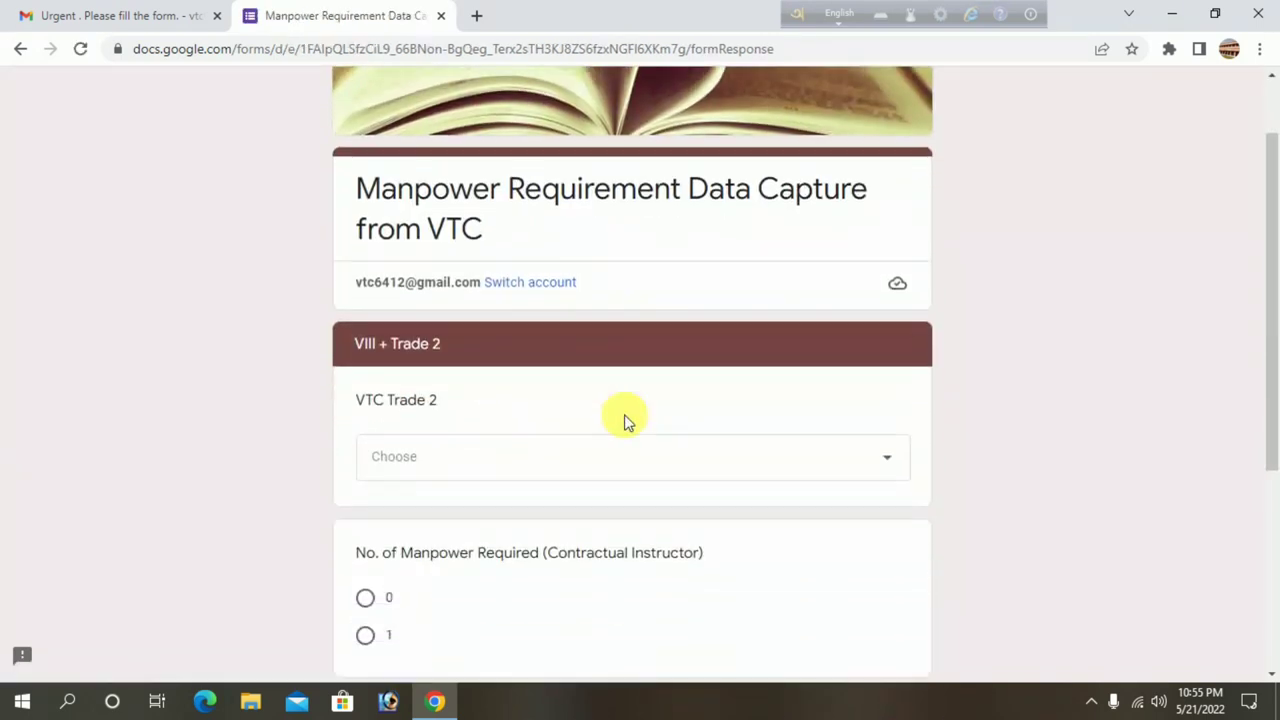
scroll(624, 420, down, 1)
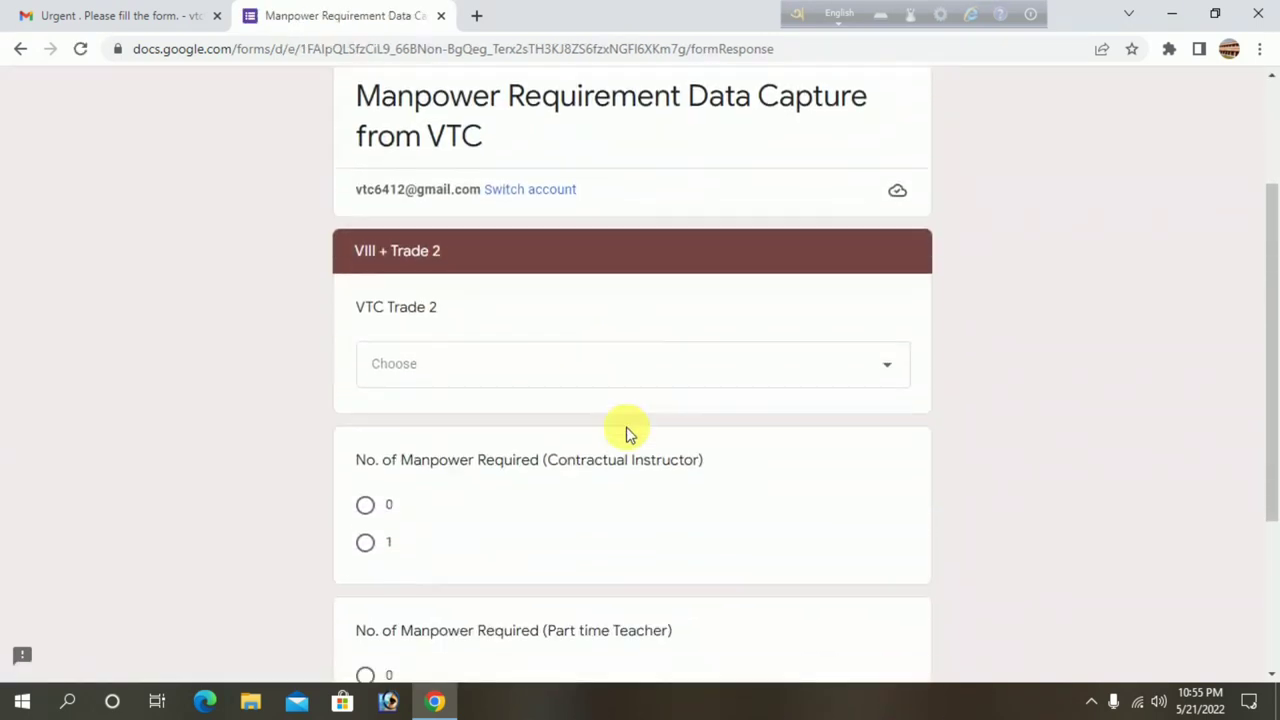
click(558, 386)
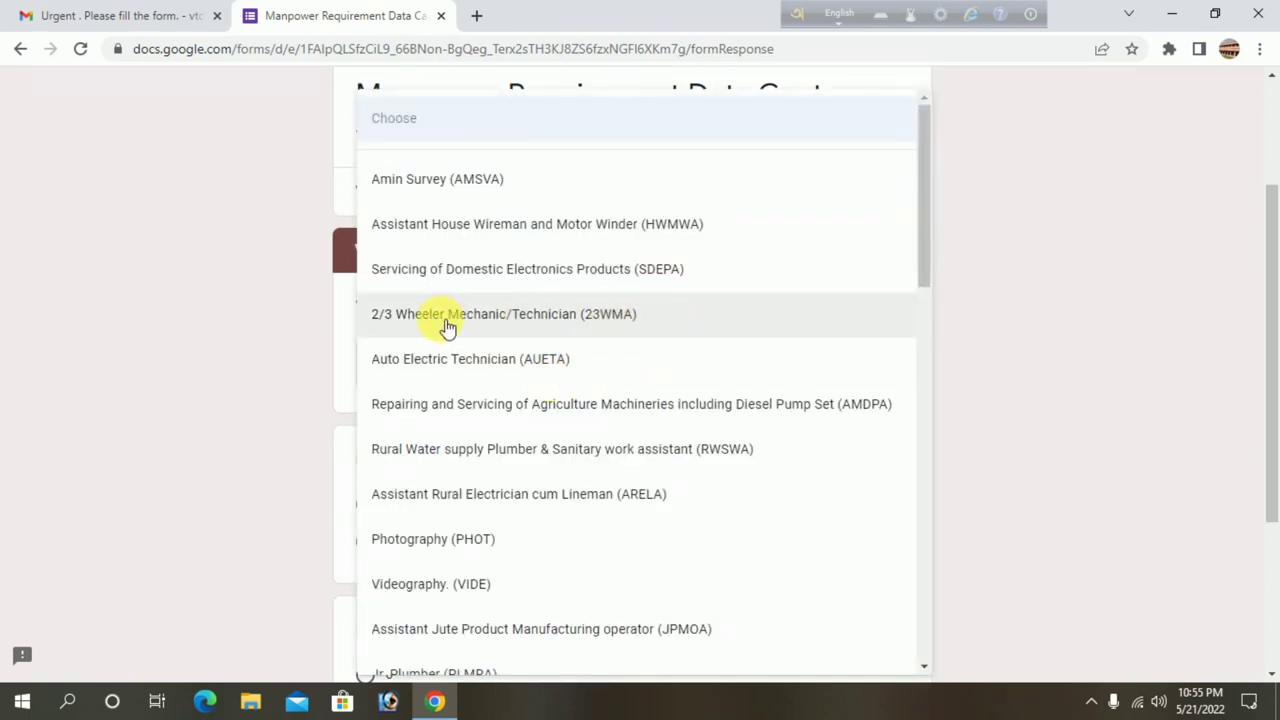
click(549, 318)
Set the required contractual instructors and the required part-time teachers for Trade 2 to 1 each
scroll(545, 322, down, 2)
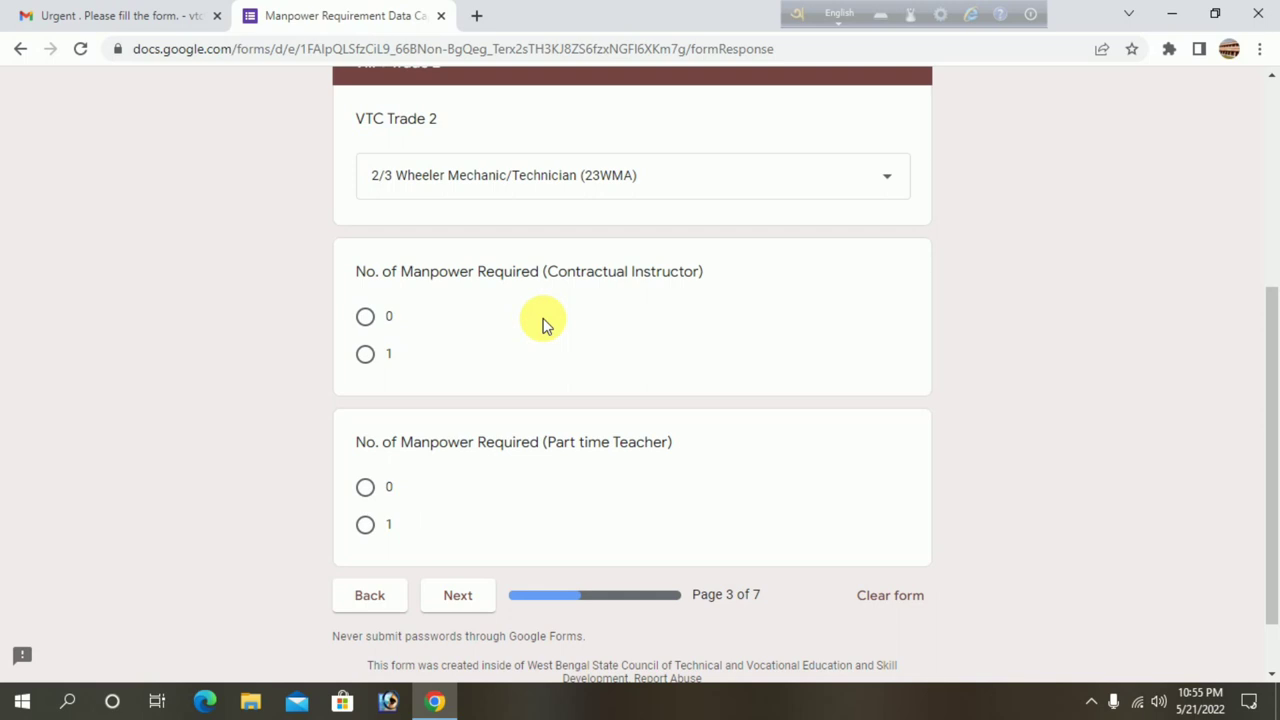
click(367, 355)
scroll(400, 360, down, 2)
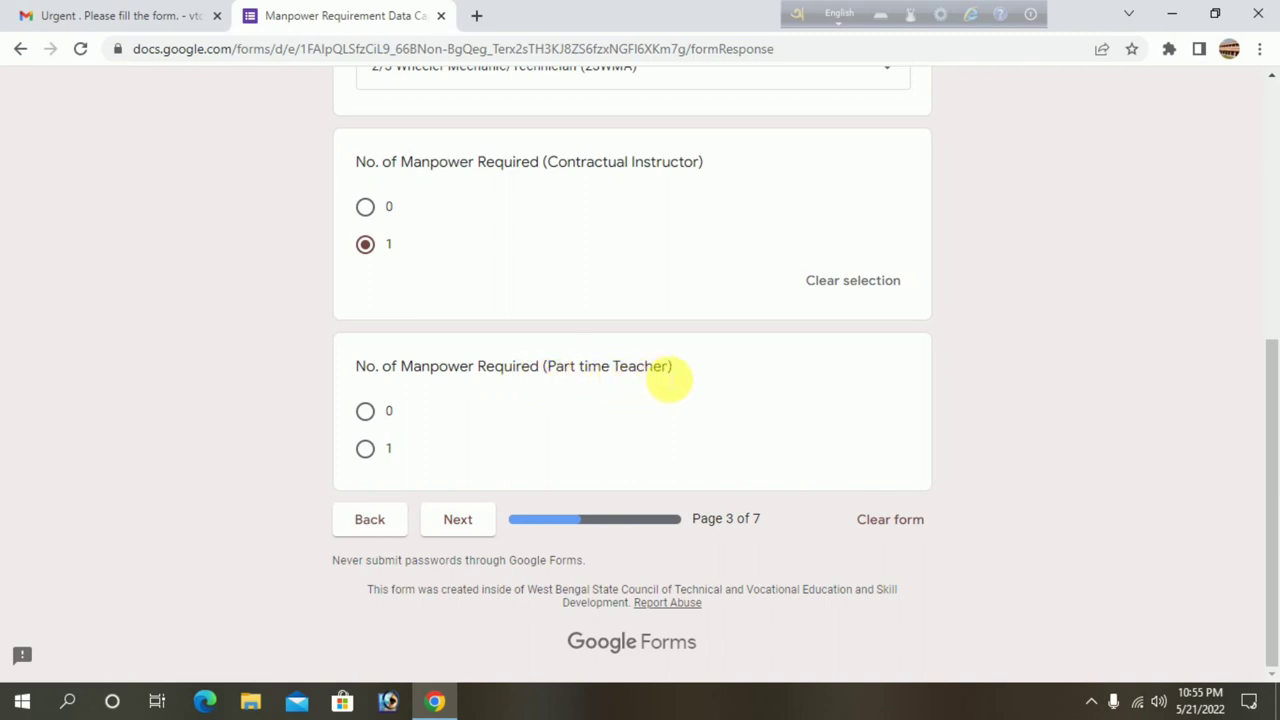
click(368, 451)
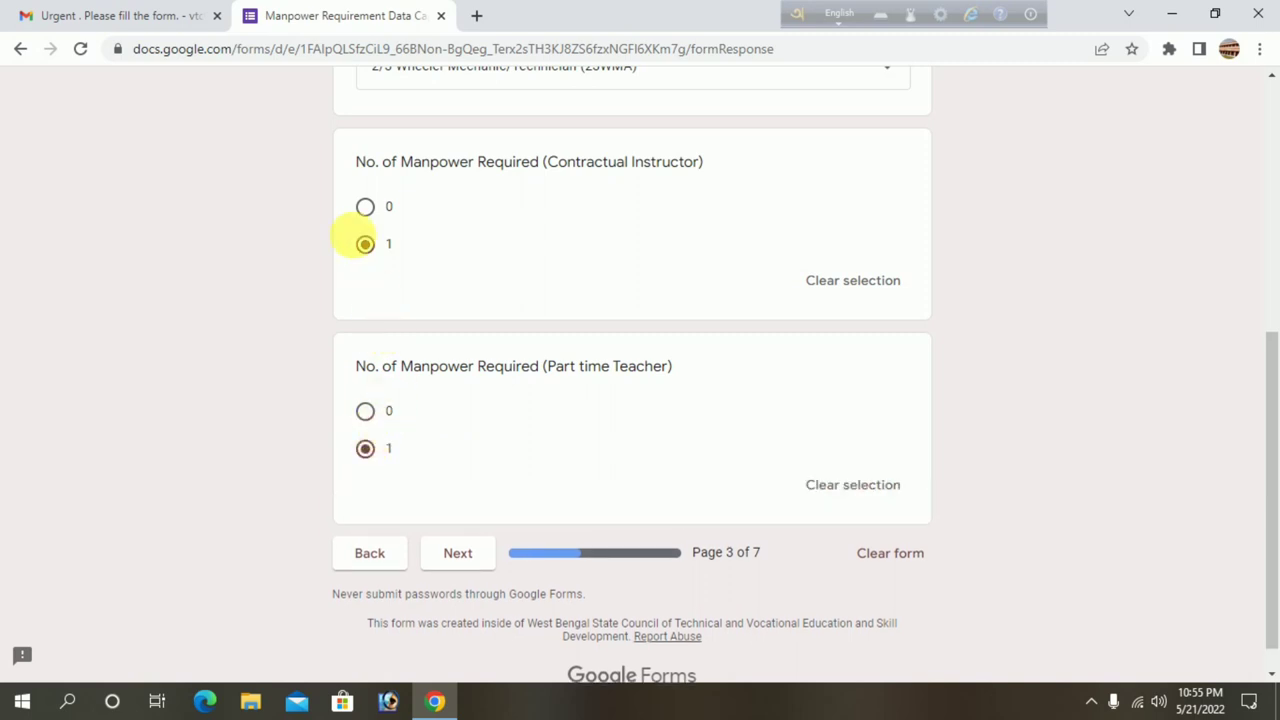
Try 0 for both of Trade 2's manpower answers and return both to 1
scroll(460, 220, up, 1)
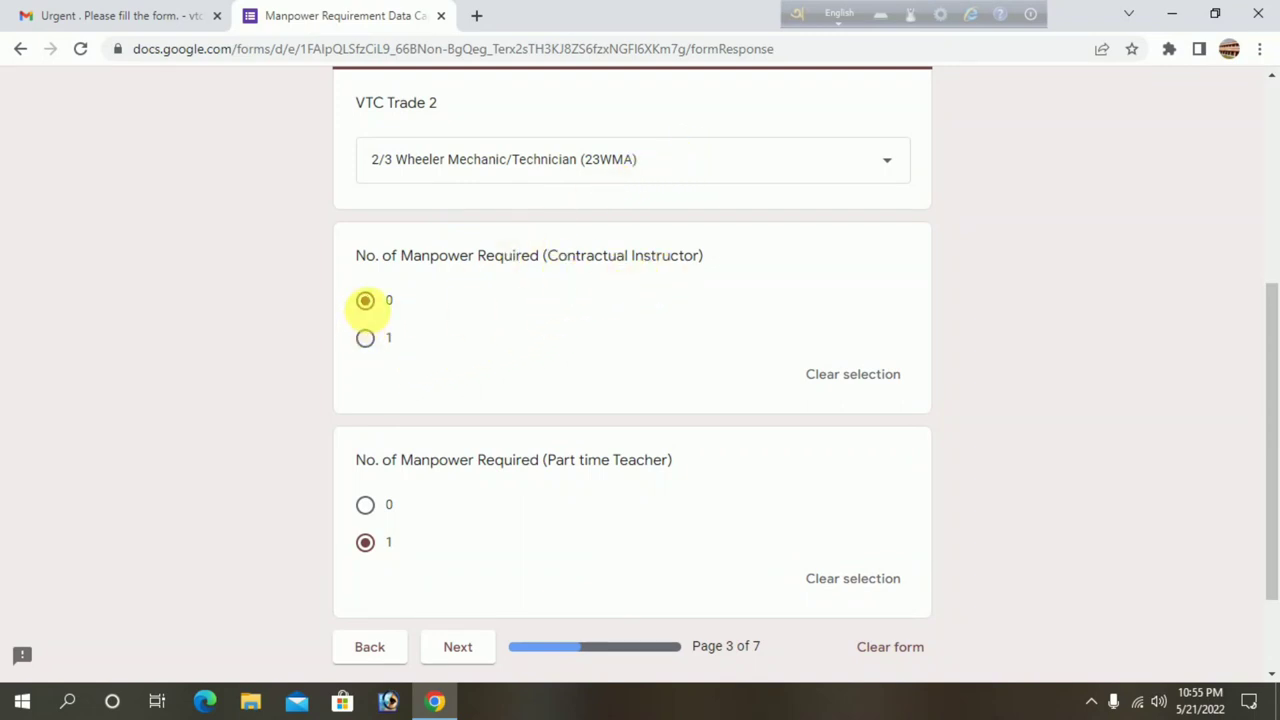
click(367, 506)
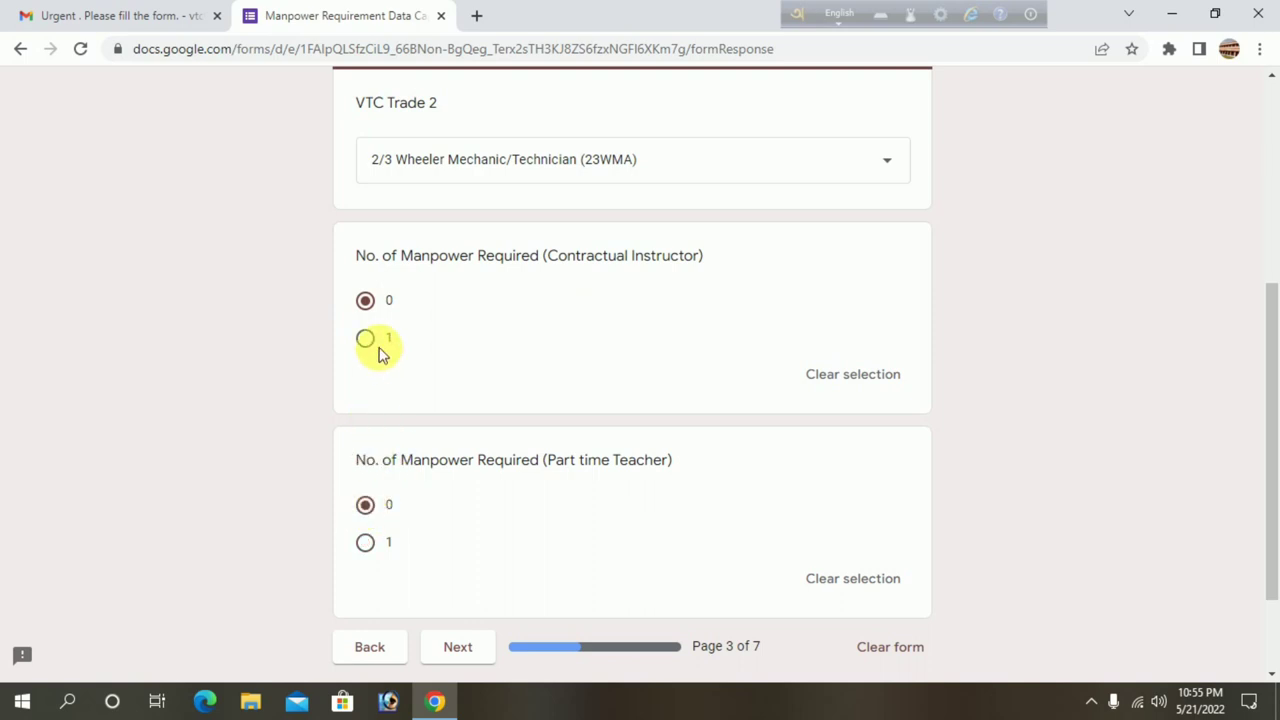
click(365, 338)
click(365, 542)
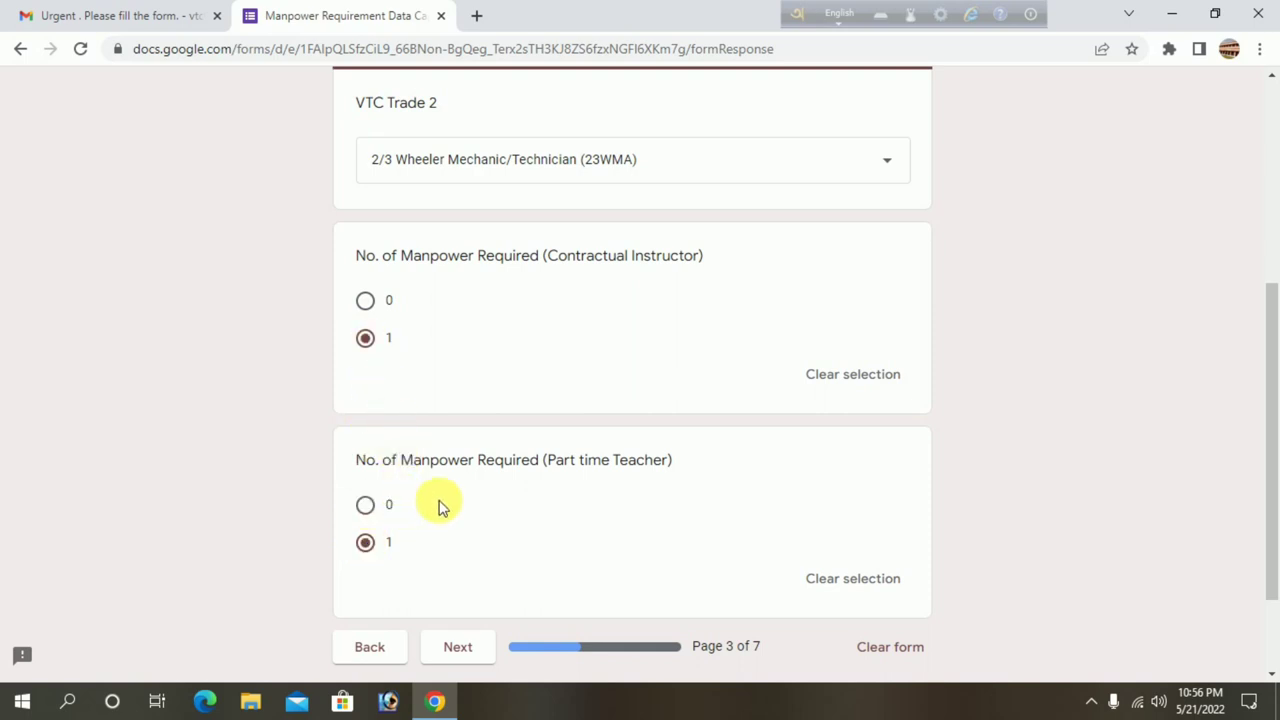
Continue to the form's Trade 3 page and choose Jr. Plumber (PLMRA) as VTC Trade 3
scroll(823, 600, down, 2)
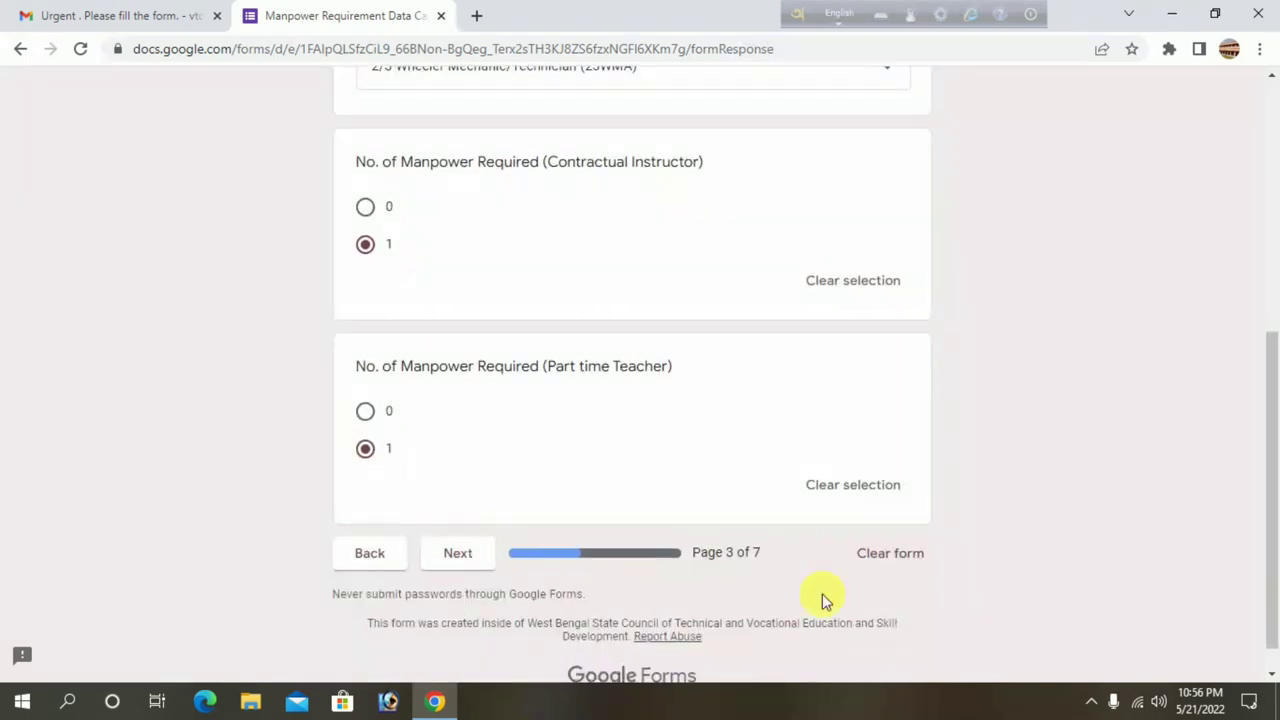
click(457, 558)
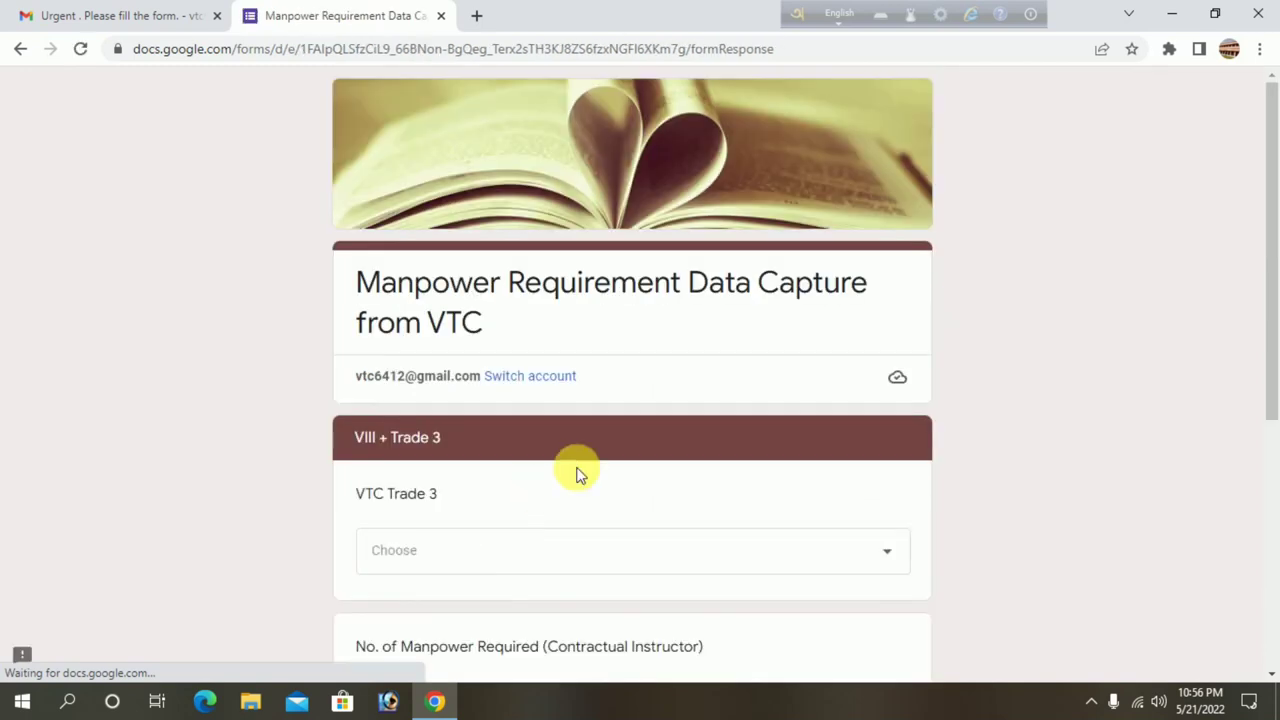
scroll(577, 471, down, 2)
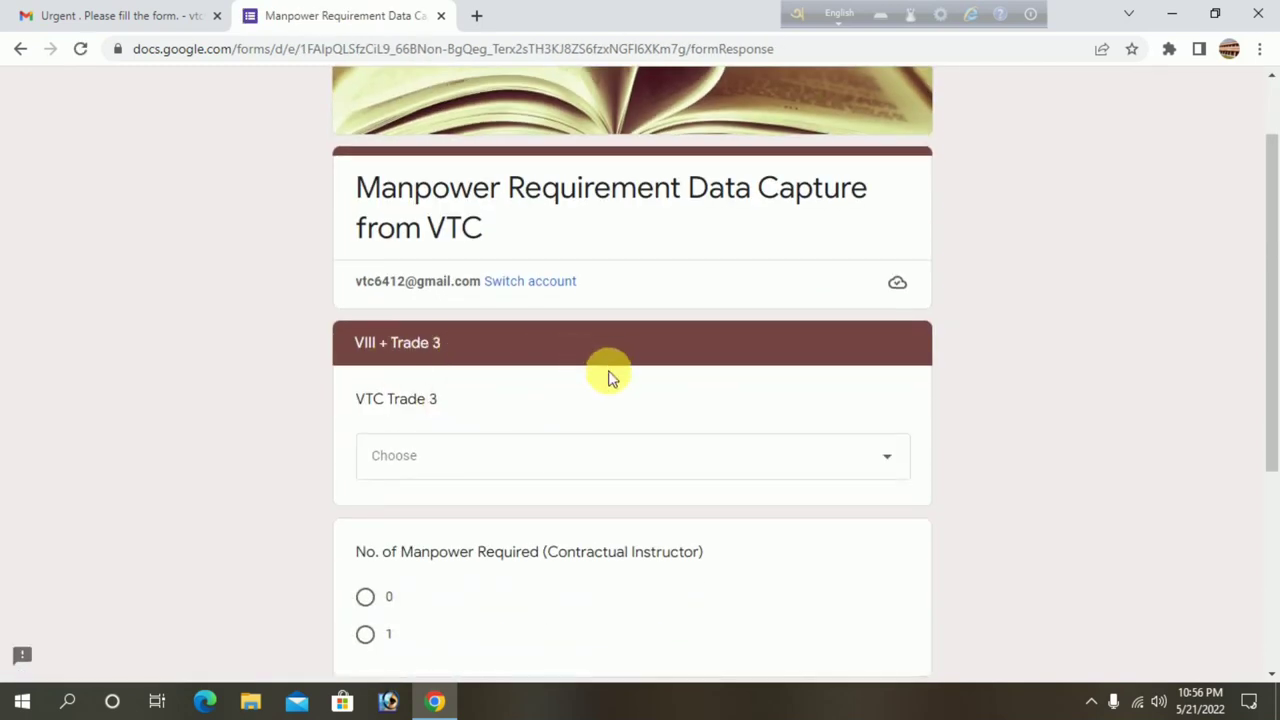
scroll(606, 374, down, 2)
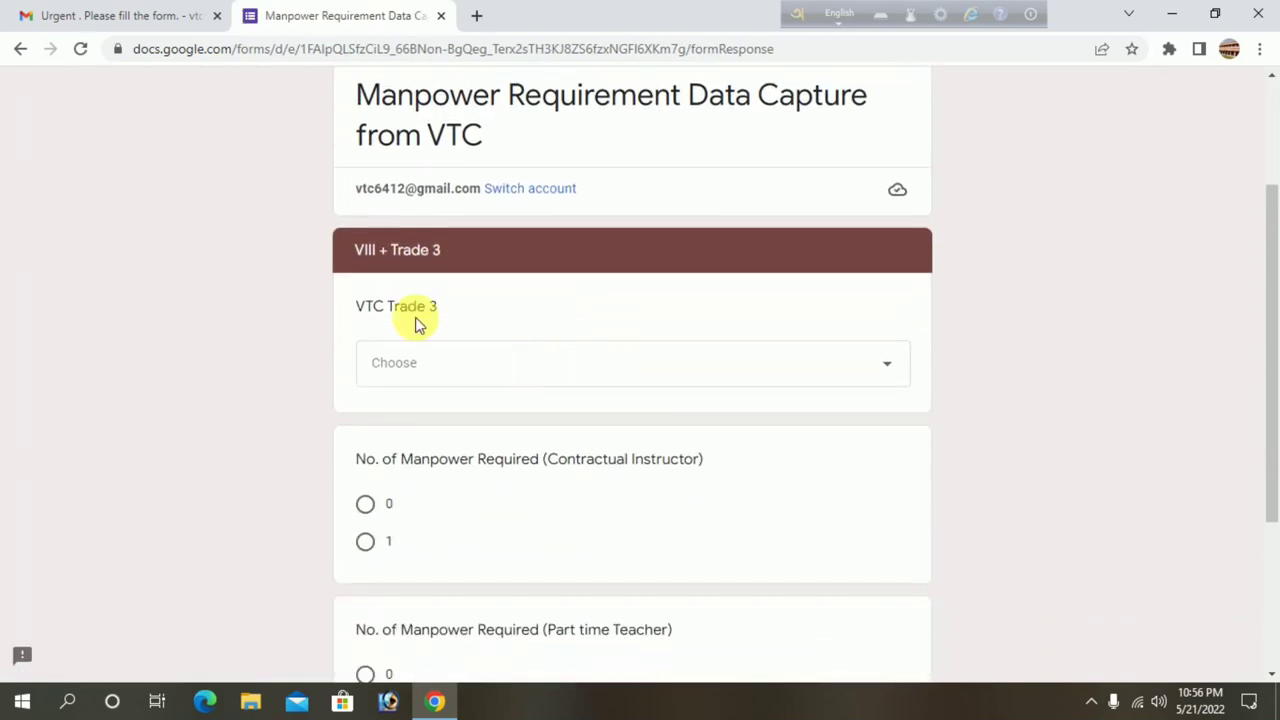
click(547, 375)
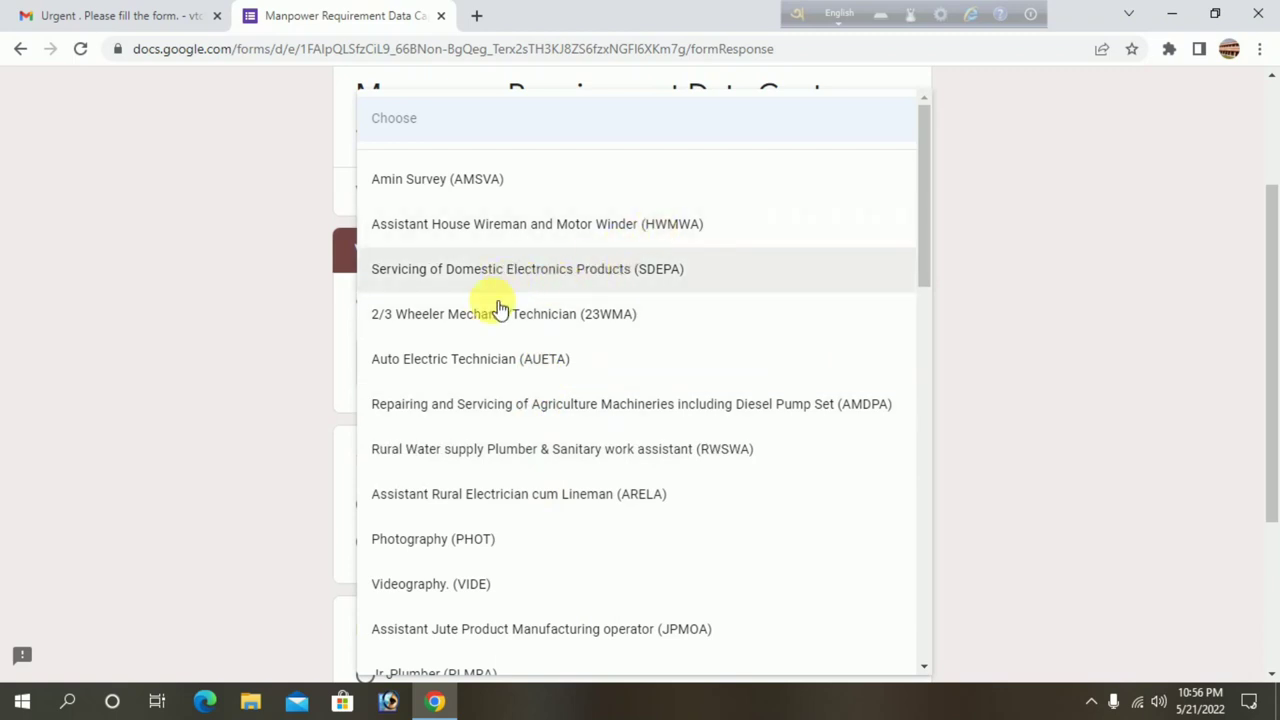
scroll(525, 490, down, 1)
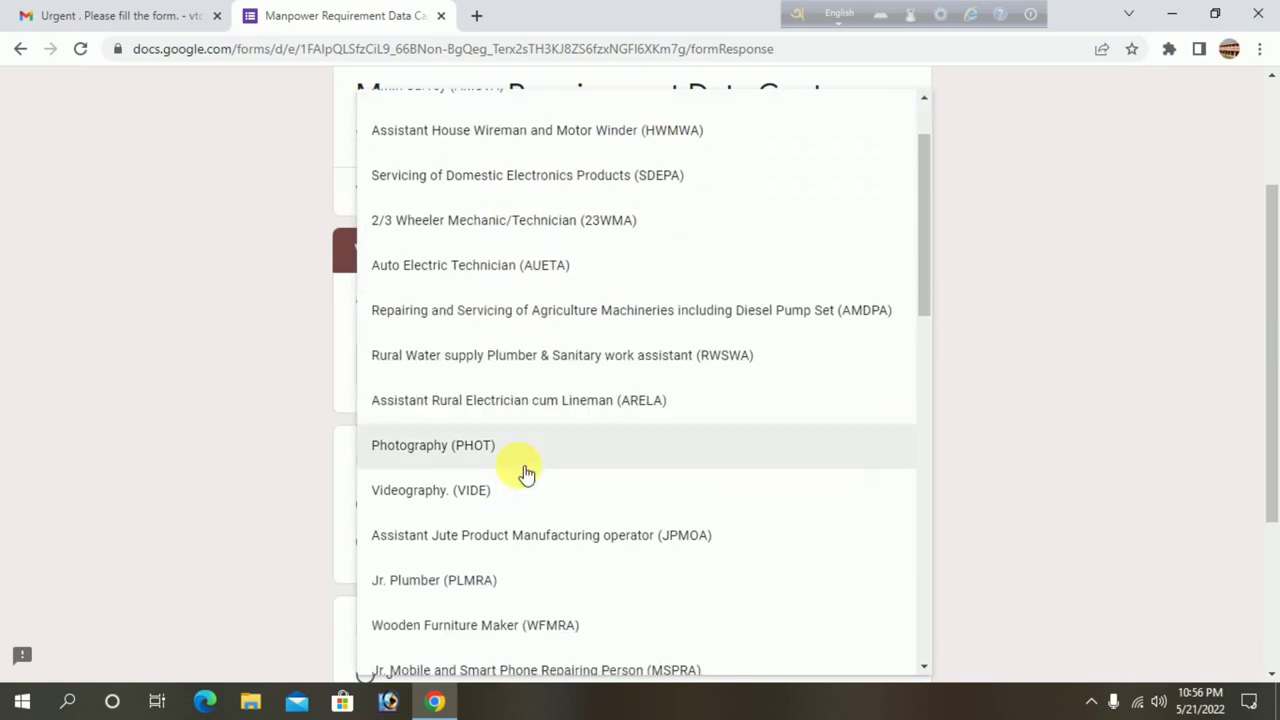
click(463, 590)
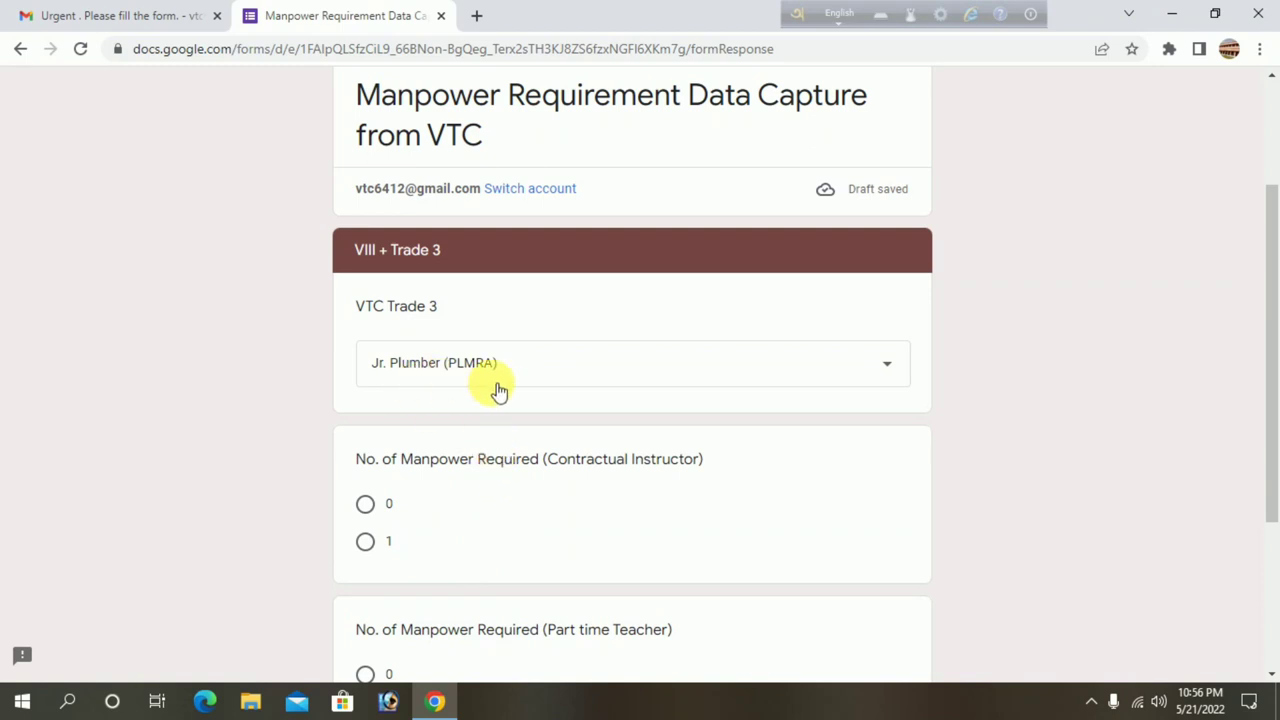
Set Trade 3's required contractual instructors to 1 and part-time teachers to 0, and continue to the next page
scroll(545, 393, down, 1)
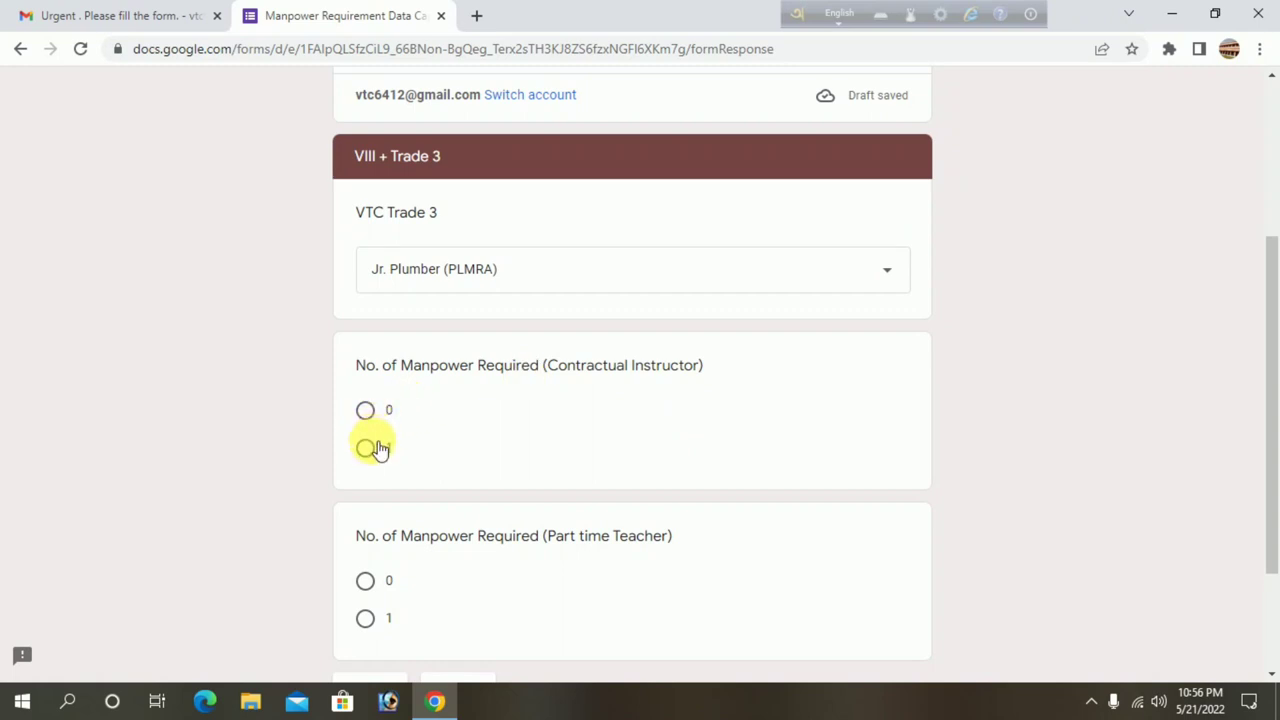
click(366, 448)
scroll(374, 449, down, 1)
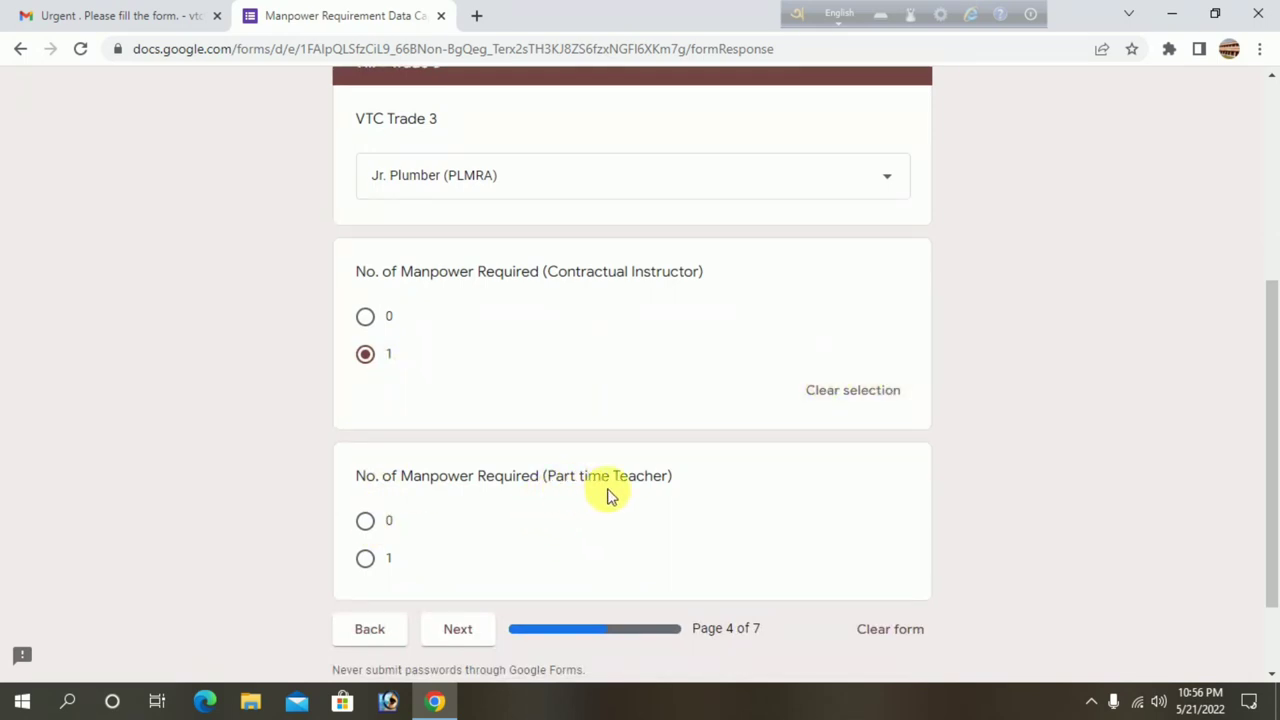
click(374, 532)
scroll(491, 534, down, 2)
click(466, 533)
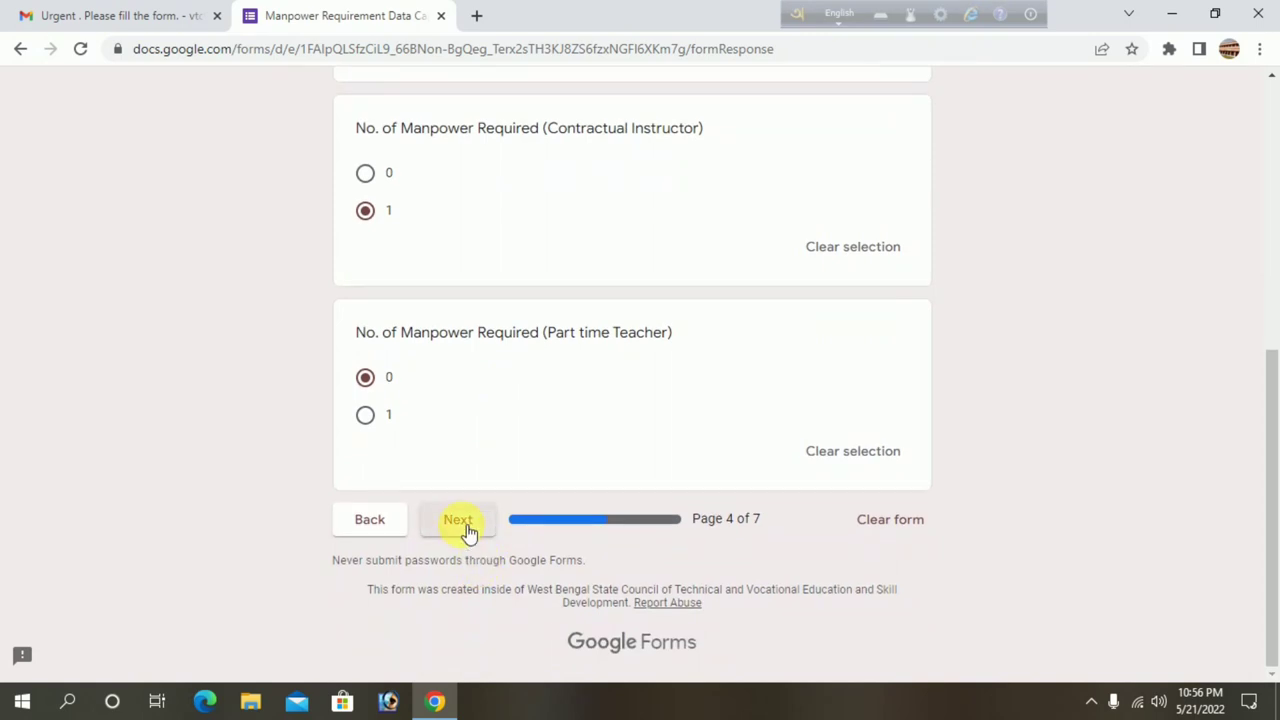
Choose BENGALI (BNG) as X+ Subject 1 in the X+ Subject 1 section
scroll(712, 420, down, 1)
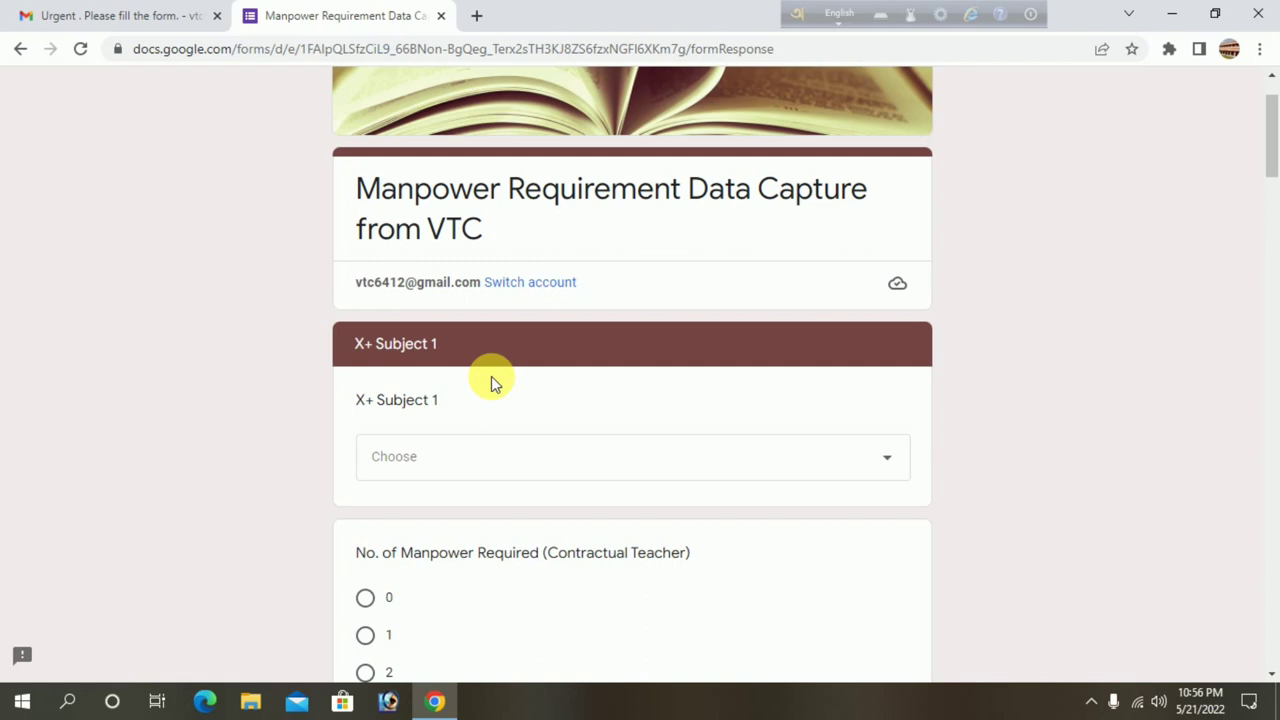
scroll(491, 326, down, 2)
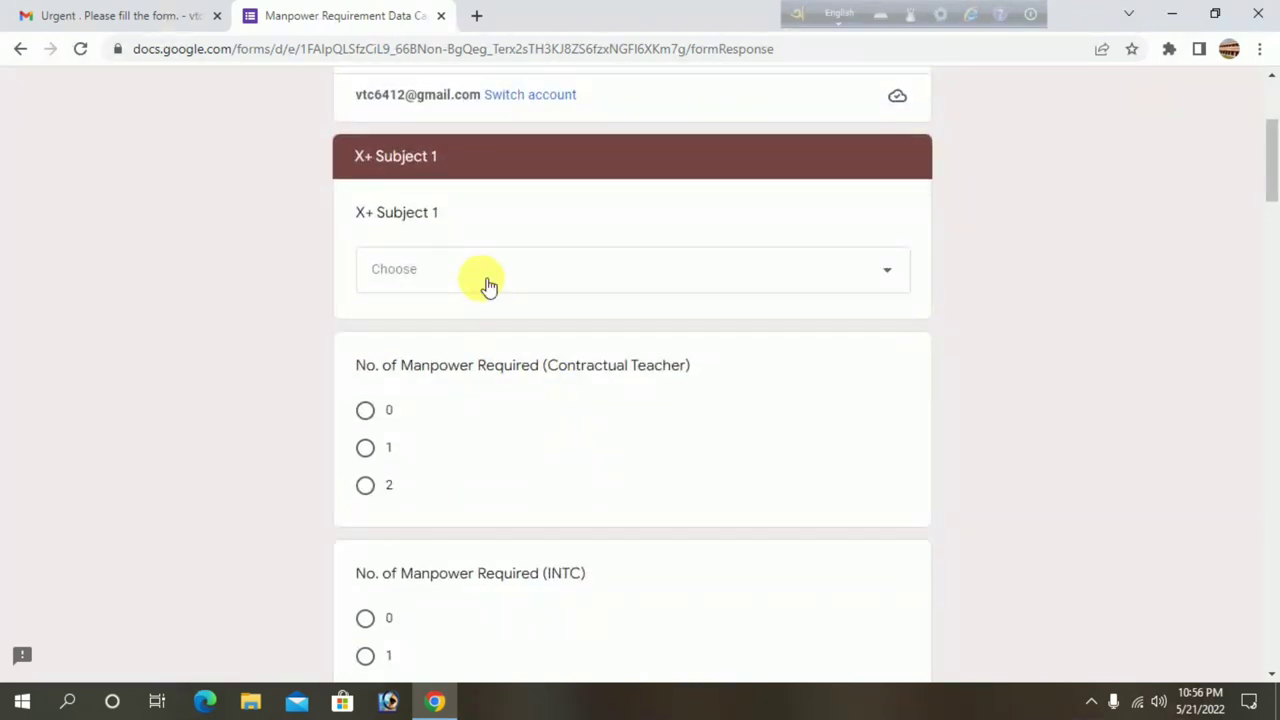
click(489, 286)
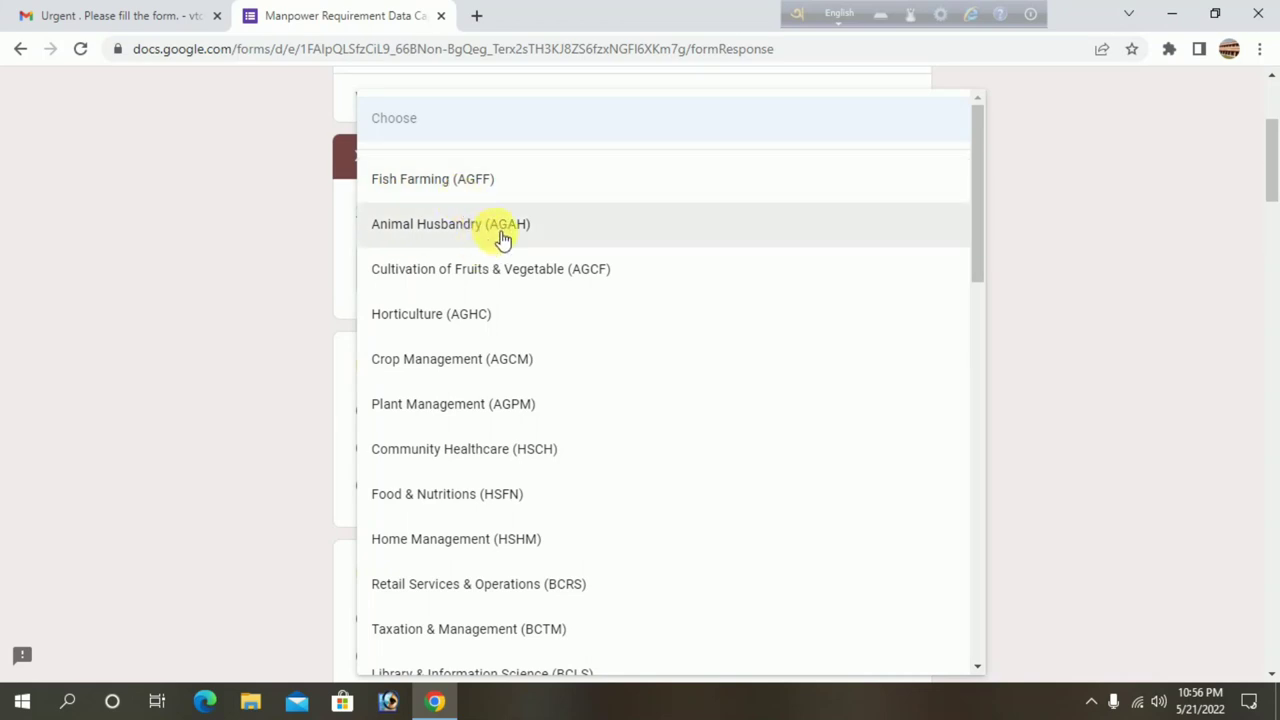
scroll(502, 238, down, 1)
scroll(510, 265, down, 1)
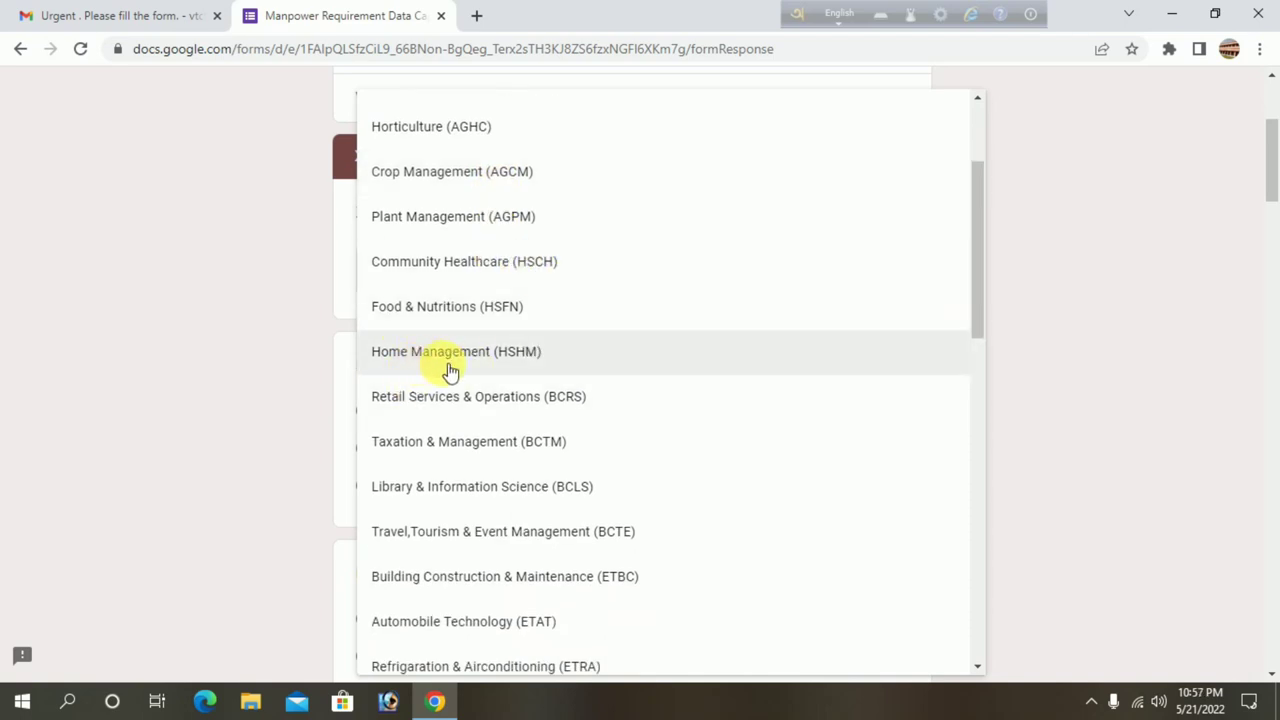
scroll(470, 370, down, 1)
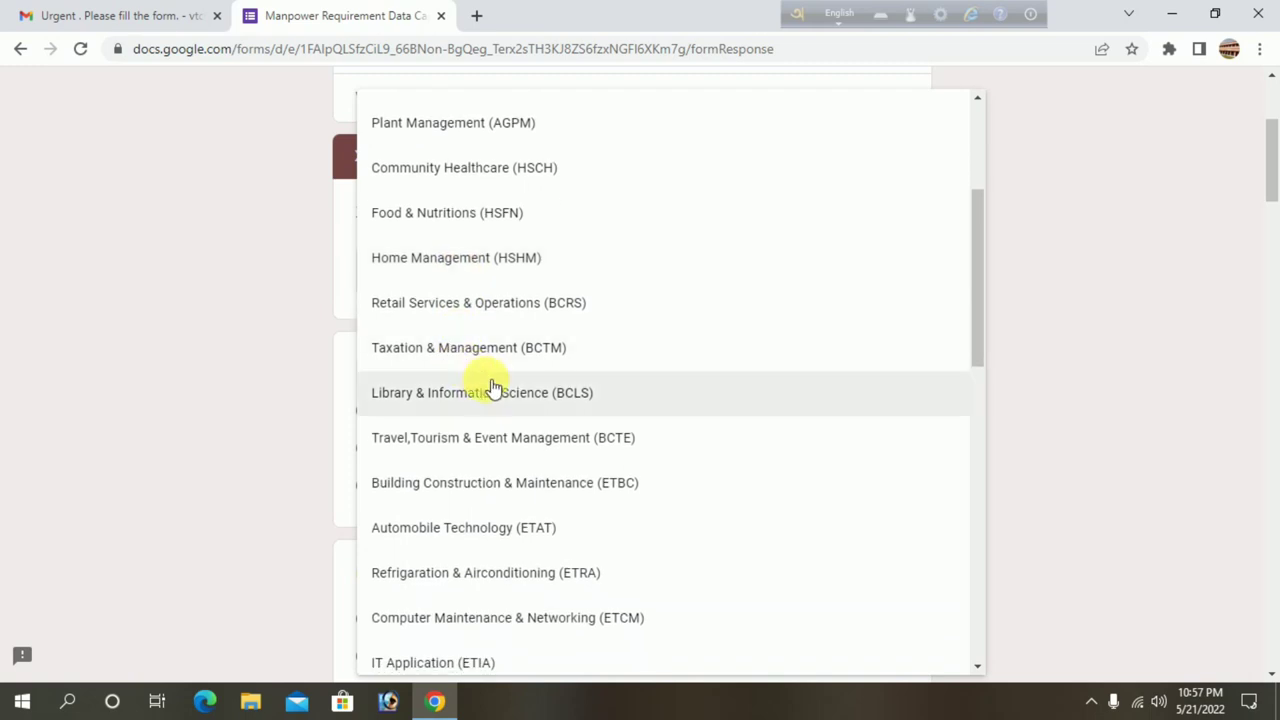
scroll(497, 392, down, 3)
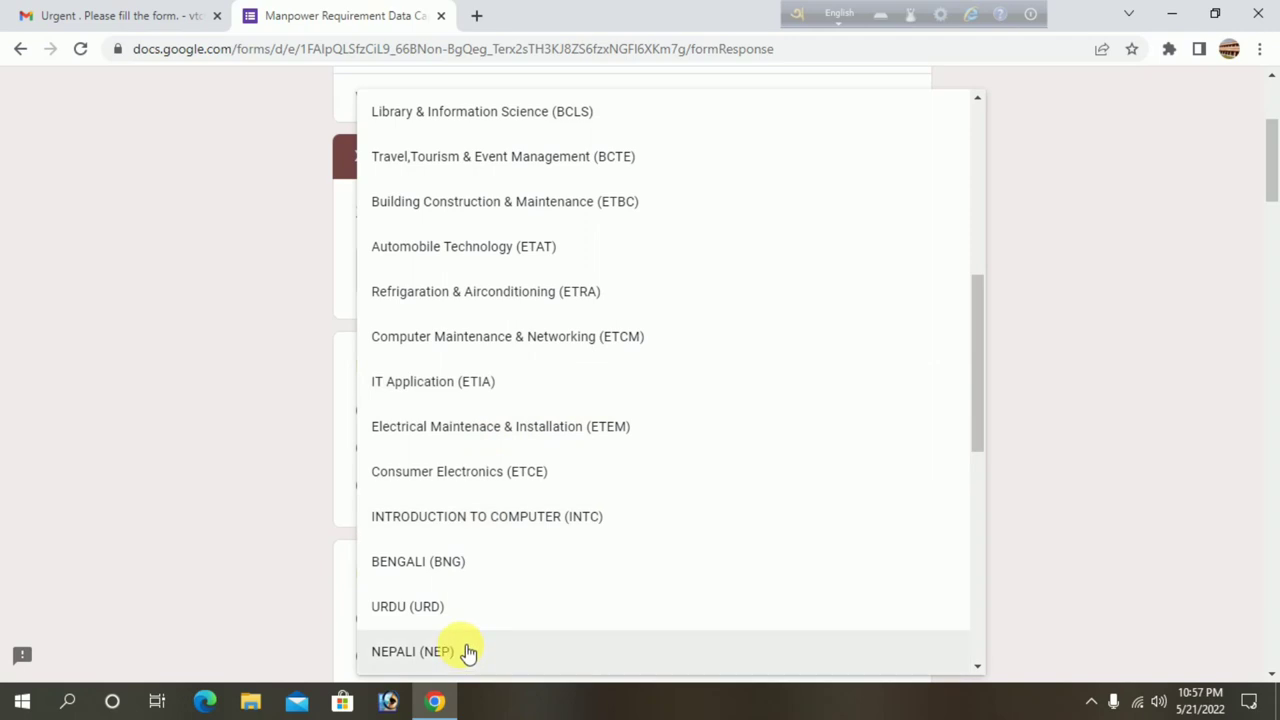
click(450, 572)
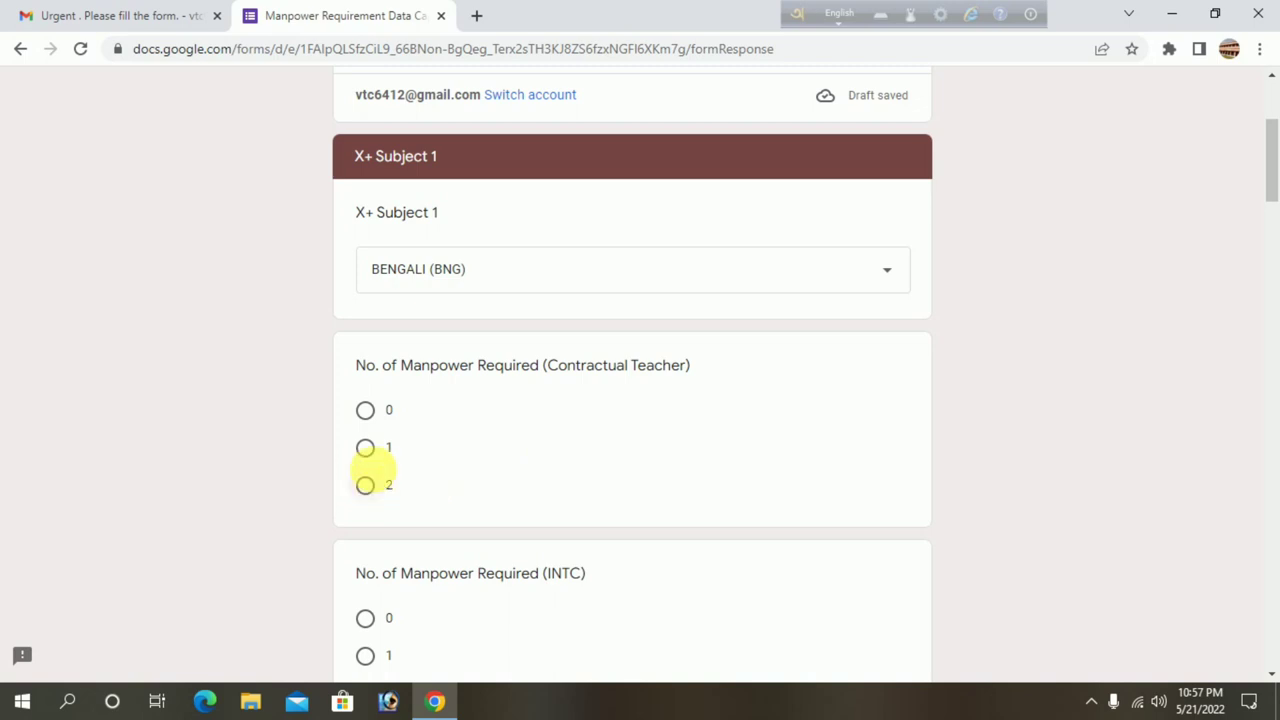
Set the manpower required for X+ Subject 1 to 1 contractual teacher and 0 for INTC
scroll(391, 449, down, 1)
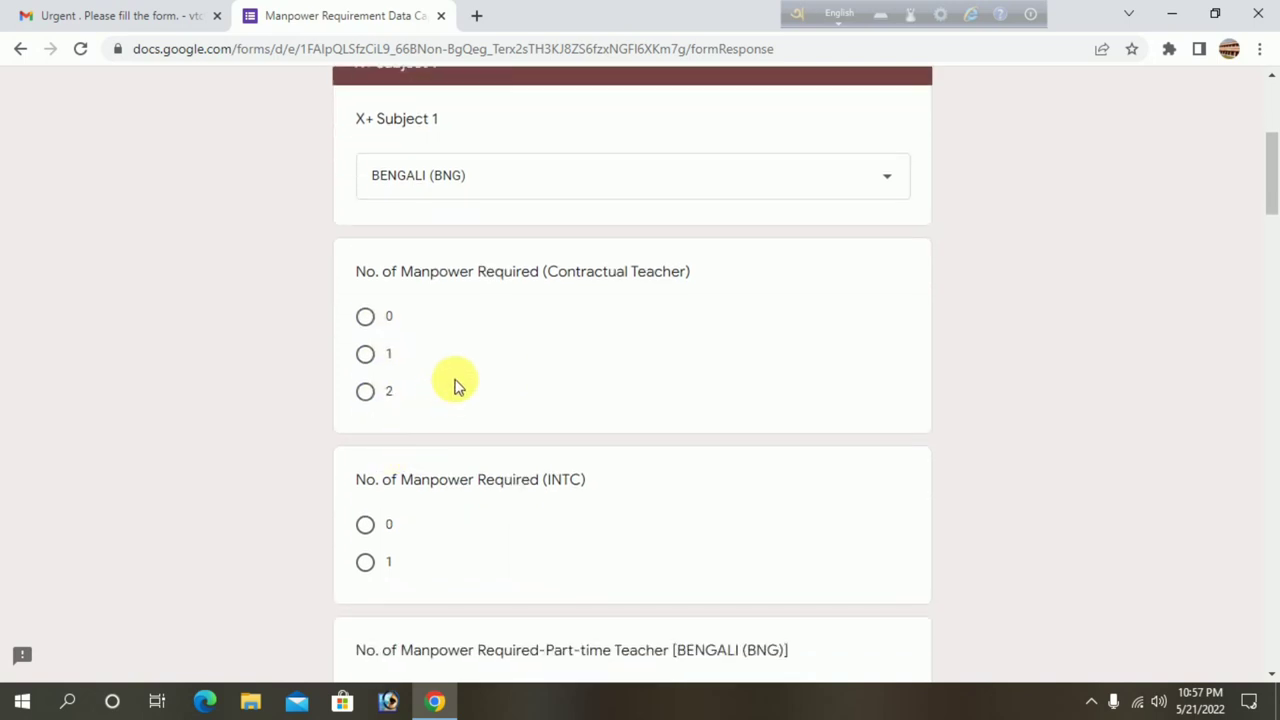
click(366, 358)
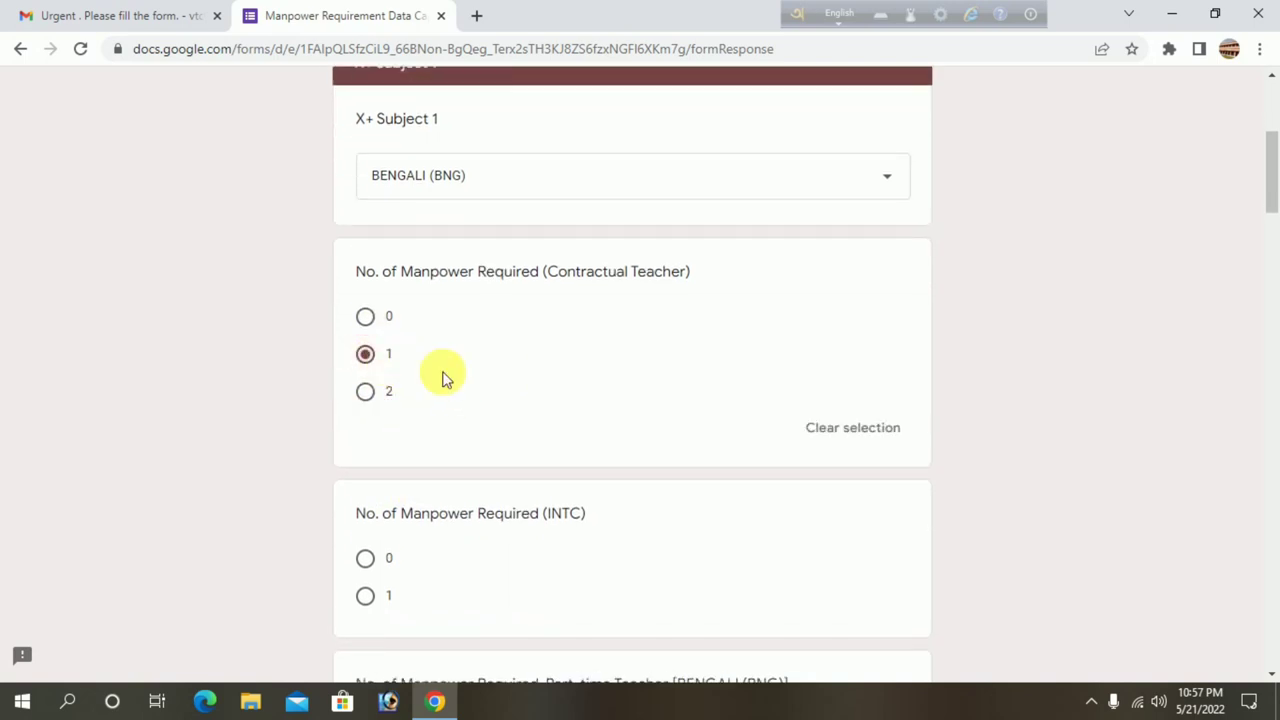
scroll(640, 375, down, 1)
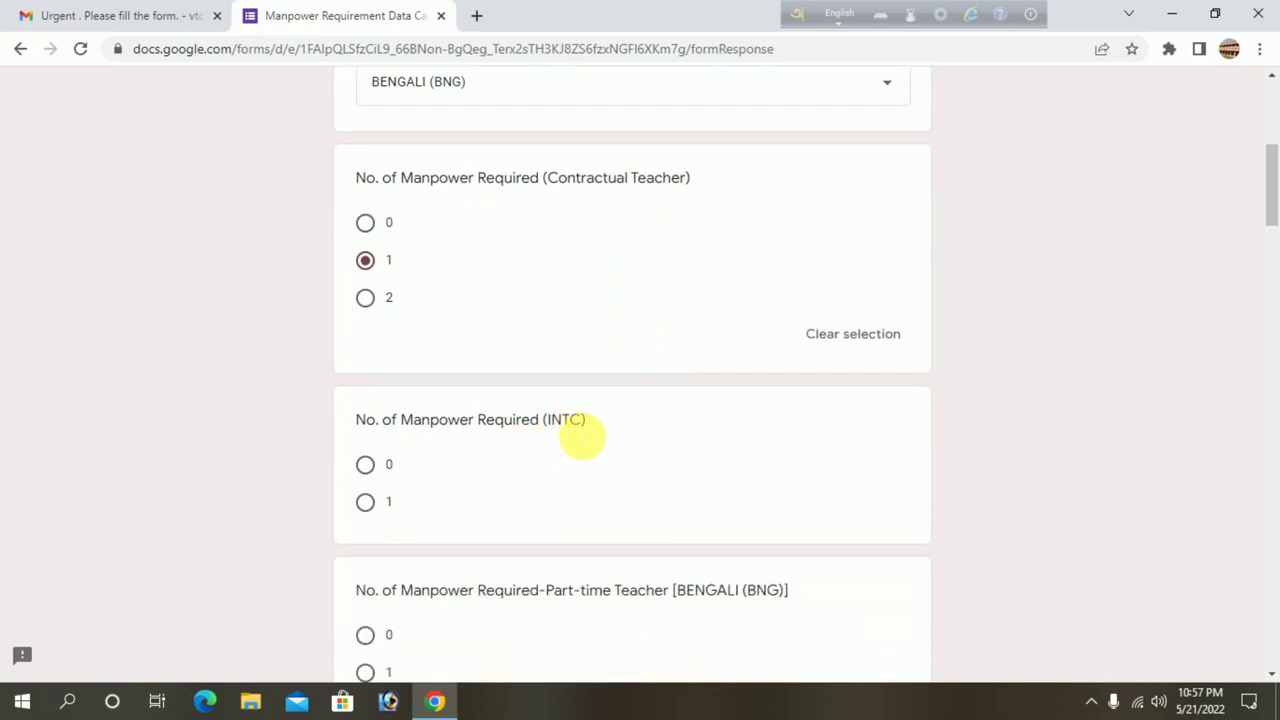
scroll(583, 435, down, 1)
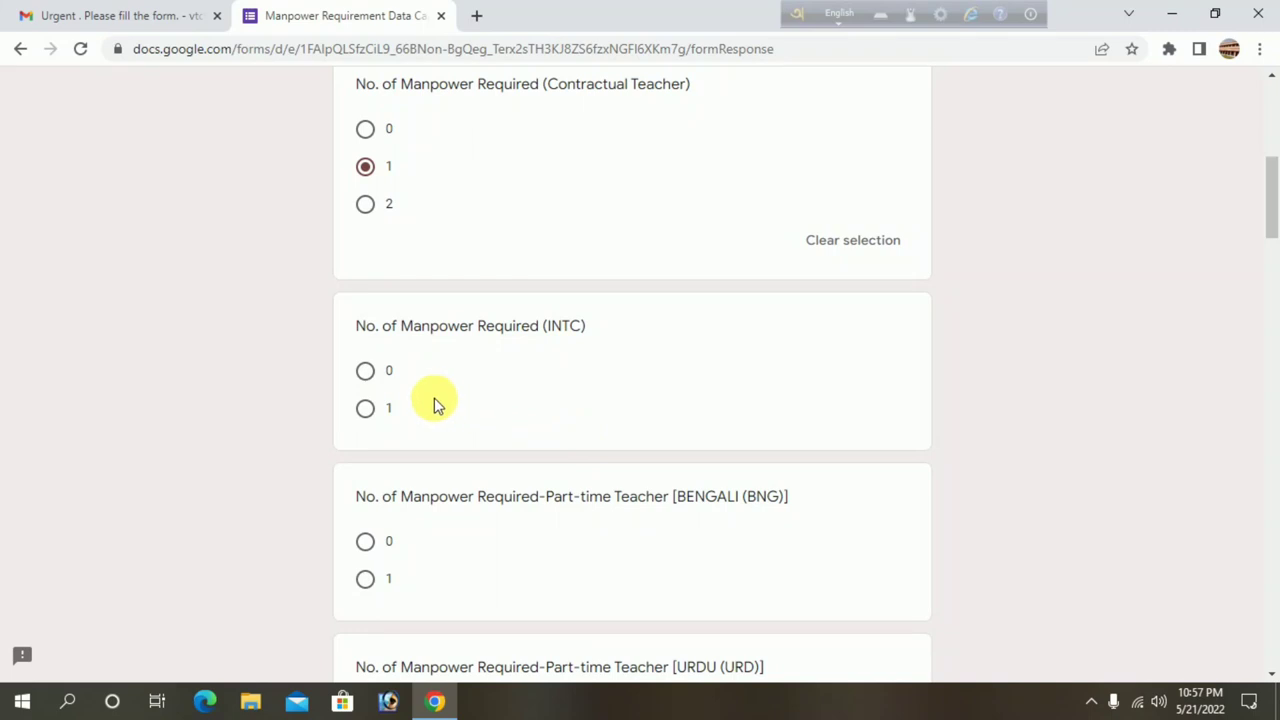
click(366, 372)
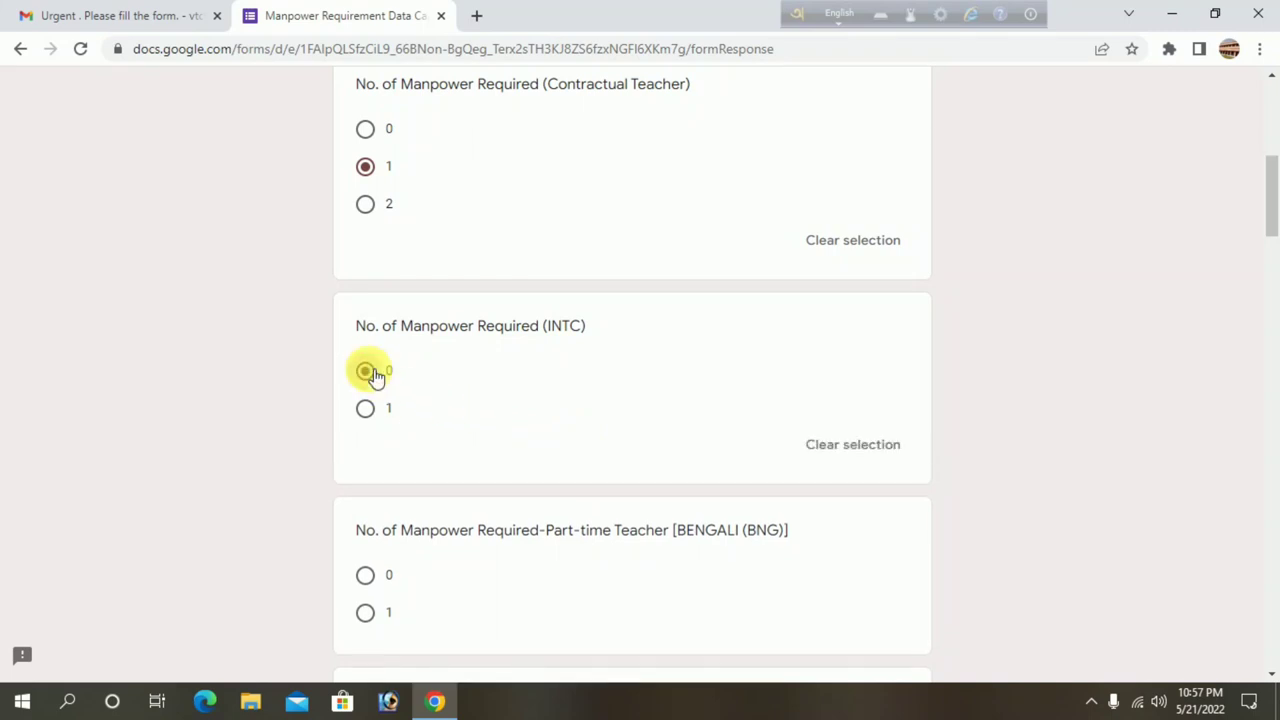
Set the required part-time teachers to 1 for BENGALI (BNG) and 1 for URDU (URD)
scroll(440, 410, down, 1)
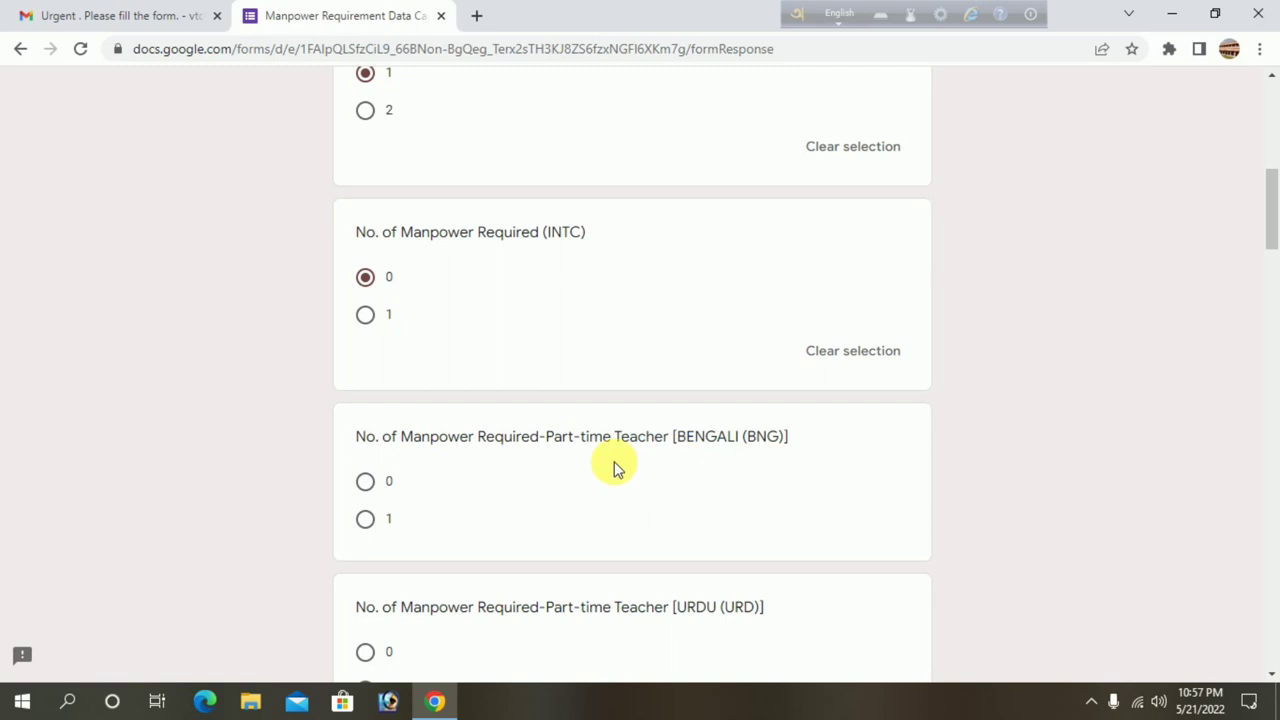
scroll(600, 466, down, 1)
click(368, 426)
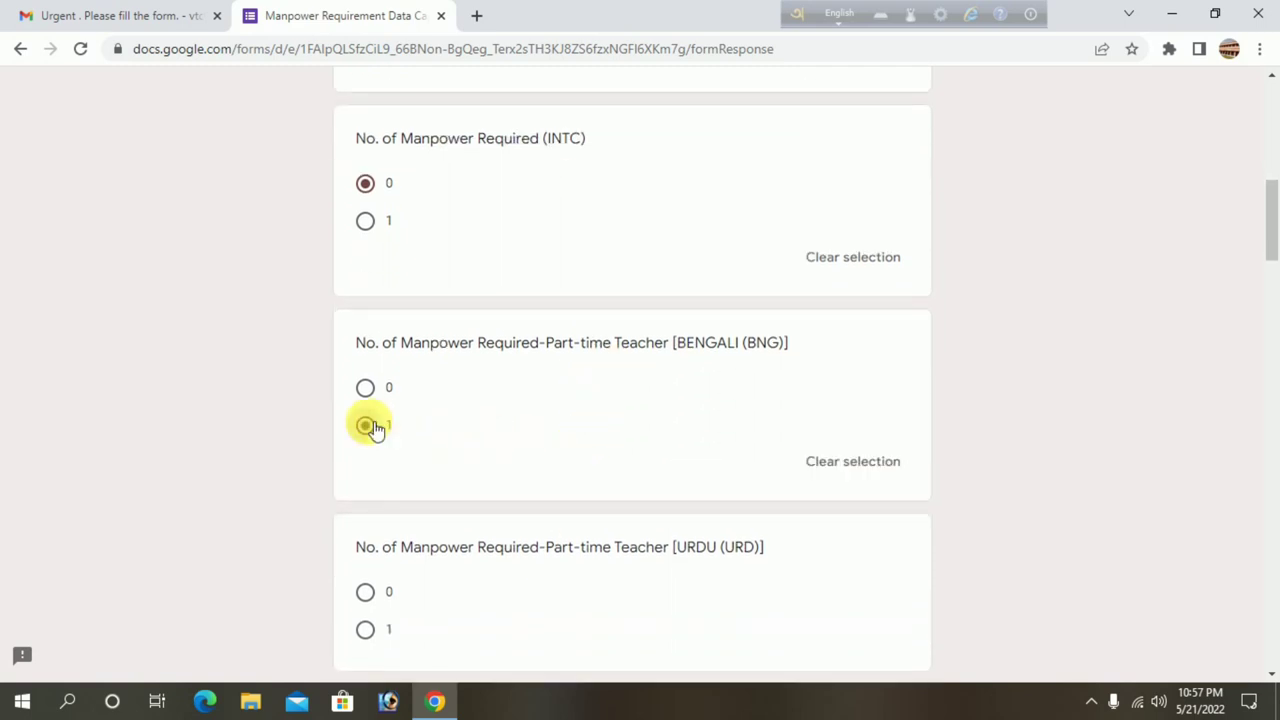
scroll(523, 494, down, 1)
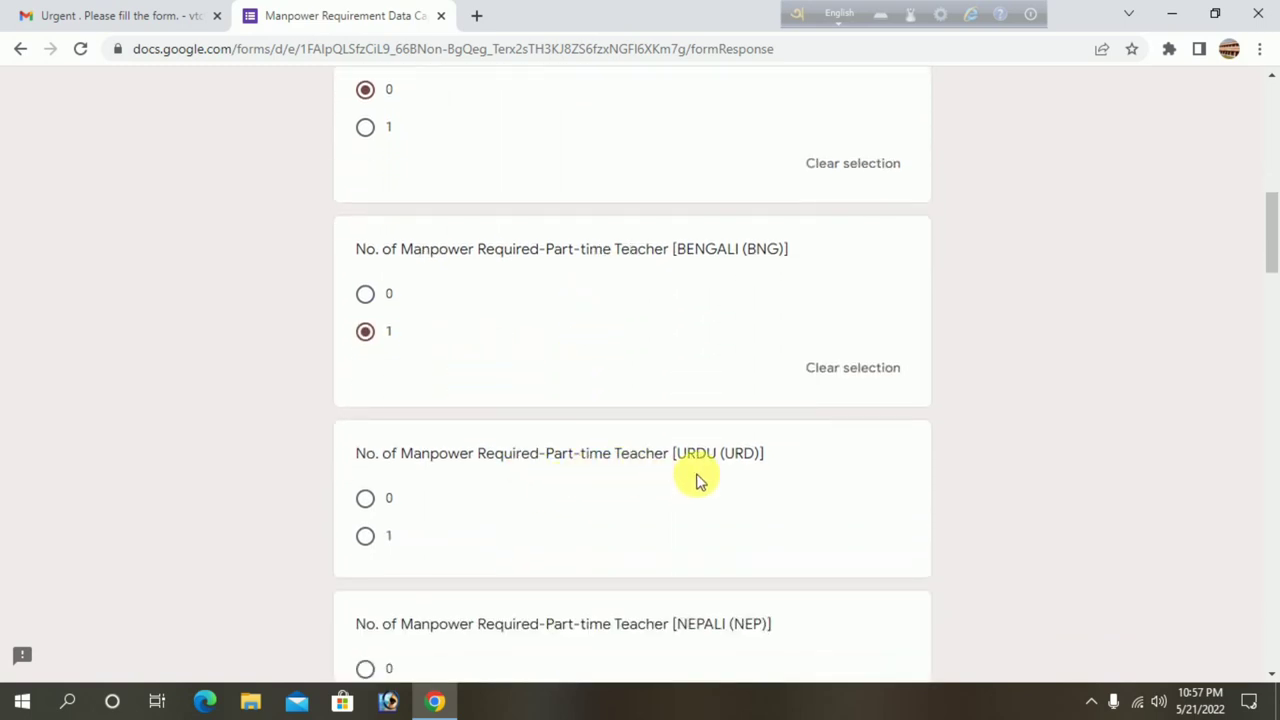
scroll(703, 480, down, 2)
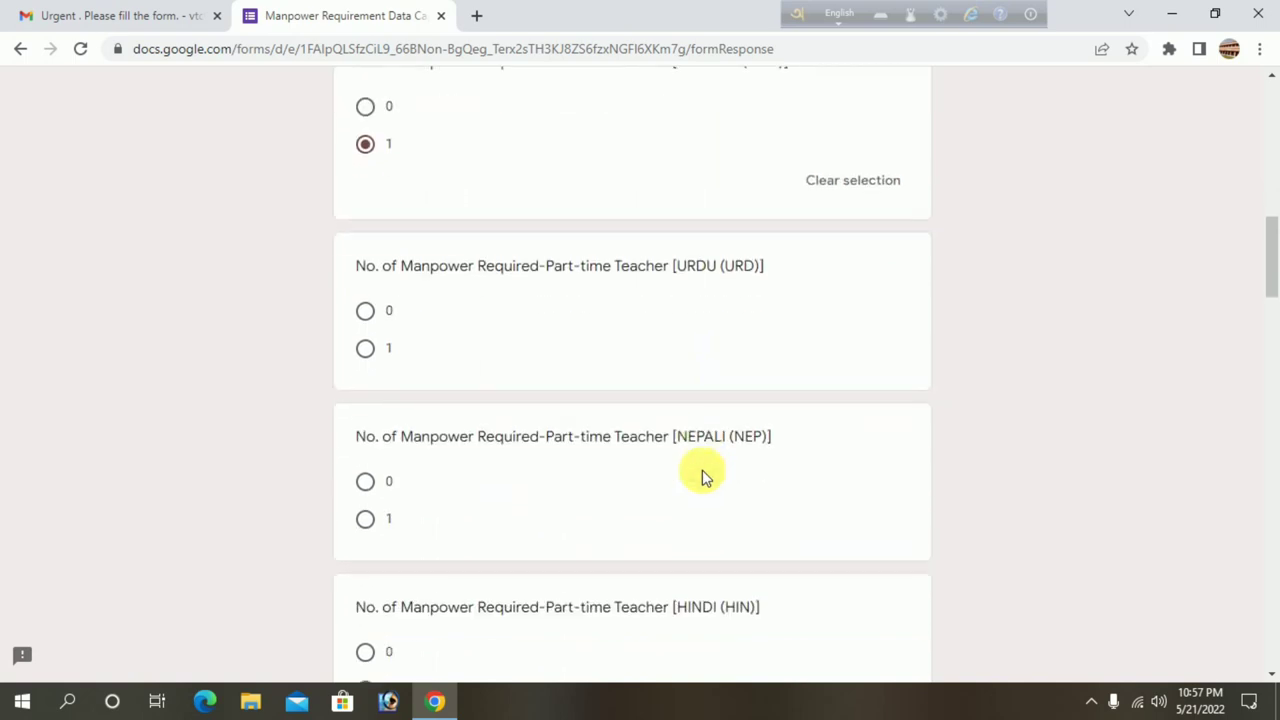
click(367, 350)
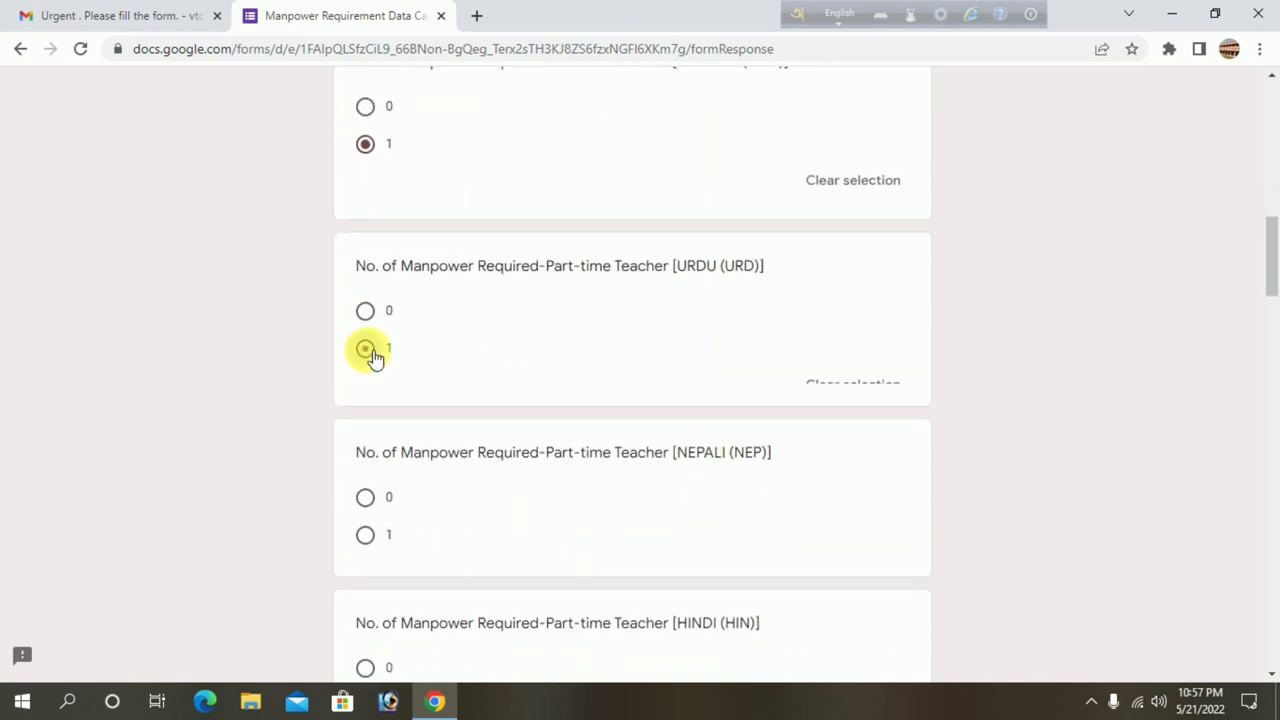
scroll(479, 418, down, 1)
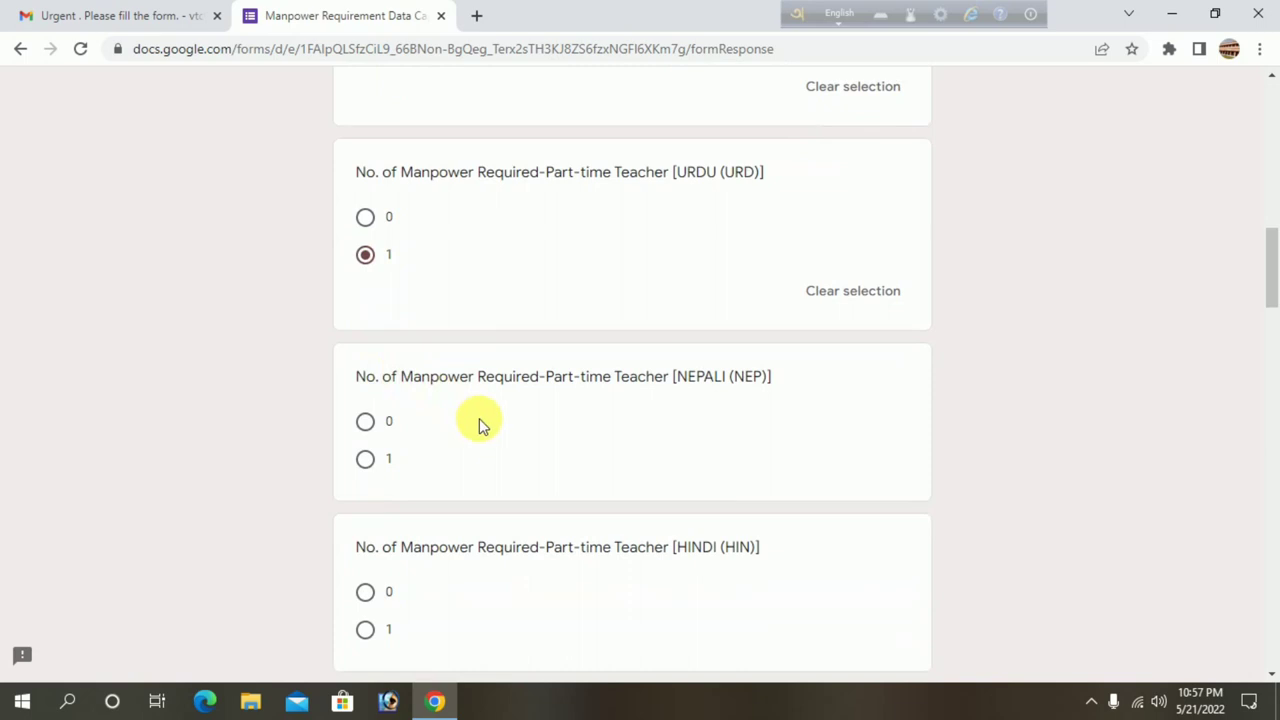